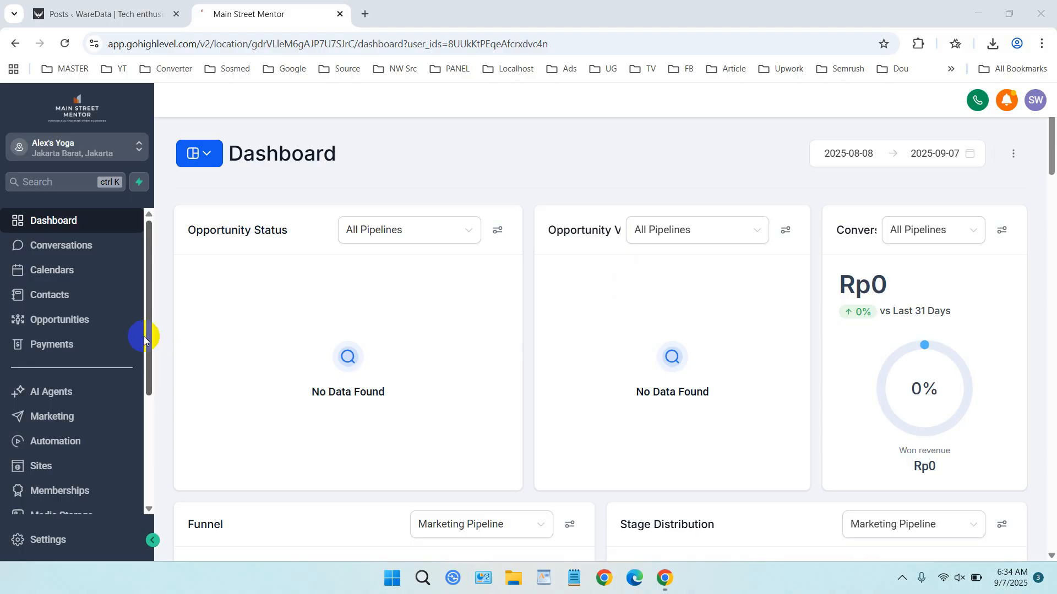
- Go to Calendars and open Calendar Settings, which lists the 'Alex's Yoga This Week' calendar
{"action": "left_click", "coordinate": [77, 270]}
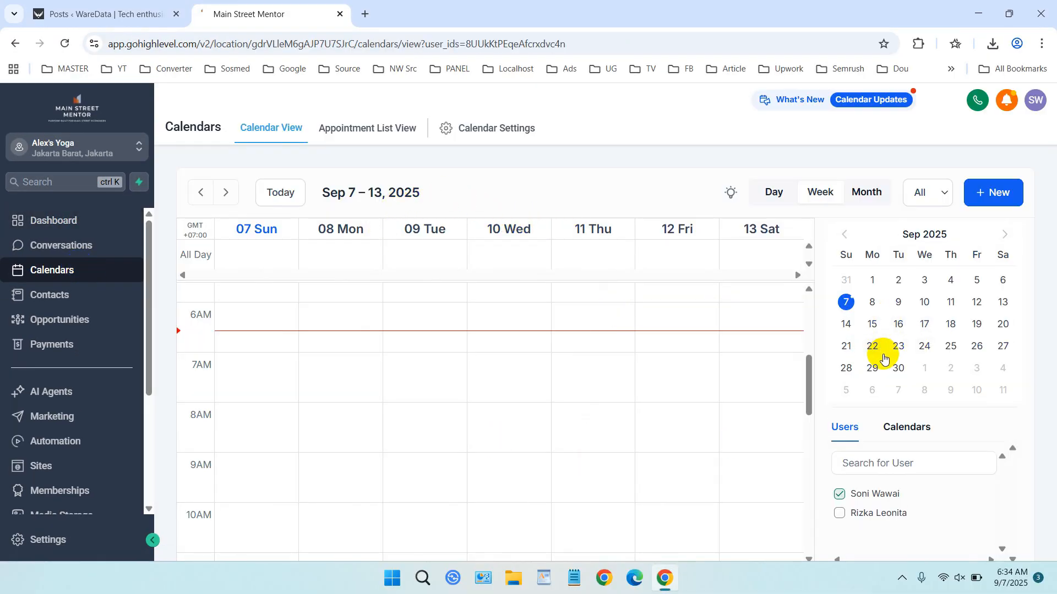
{"action": "scroll", "coordinate": [759, 375], "scroll_direction": "down", "scroll_amount": 1}
{"action": "scroll", "coordinate": [759, 375], "scroll_direction": "up", "scroll_amount": 1}
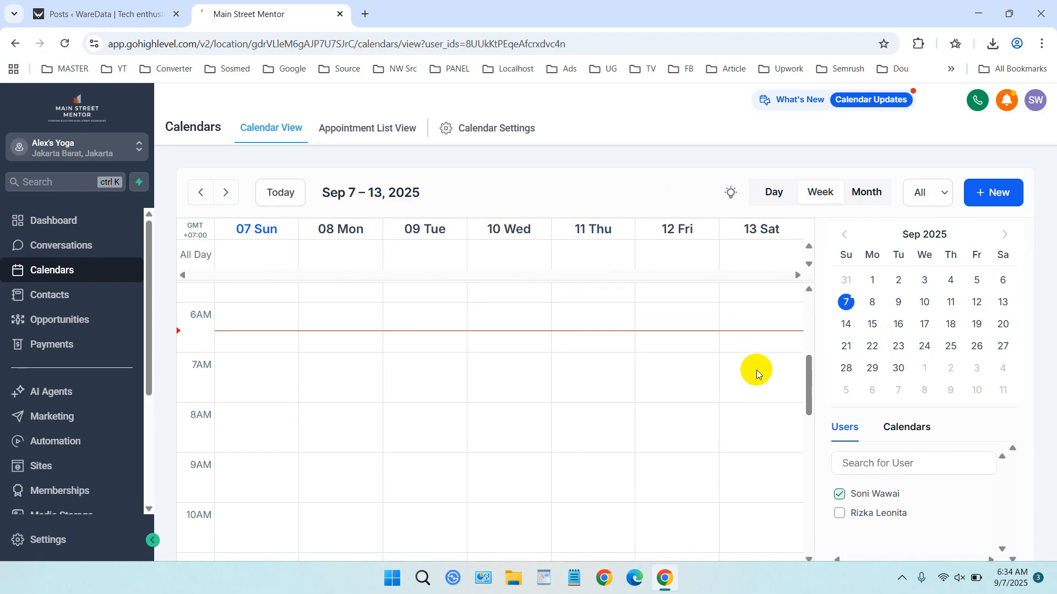
{"action": "scroll", "coordinate": [758, 375], "scroll_direction": "up", "scroll_amount": 1}
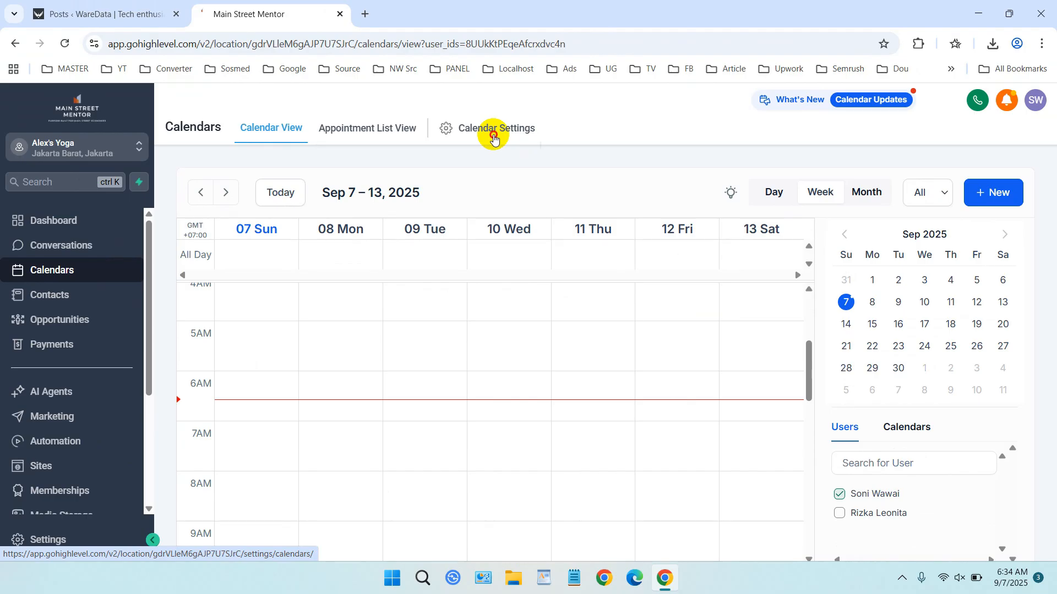
{"action": "left_click", "coordinate": [494, 138]}
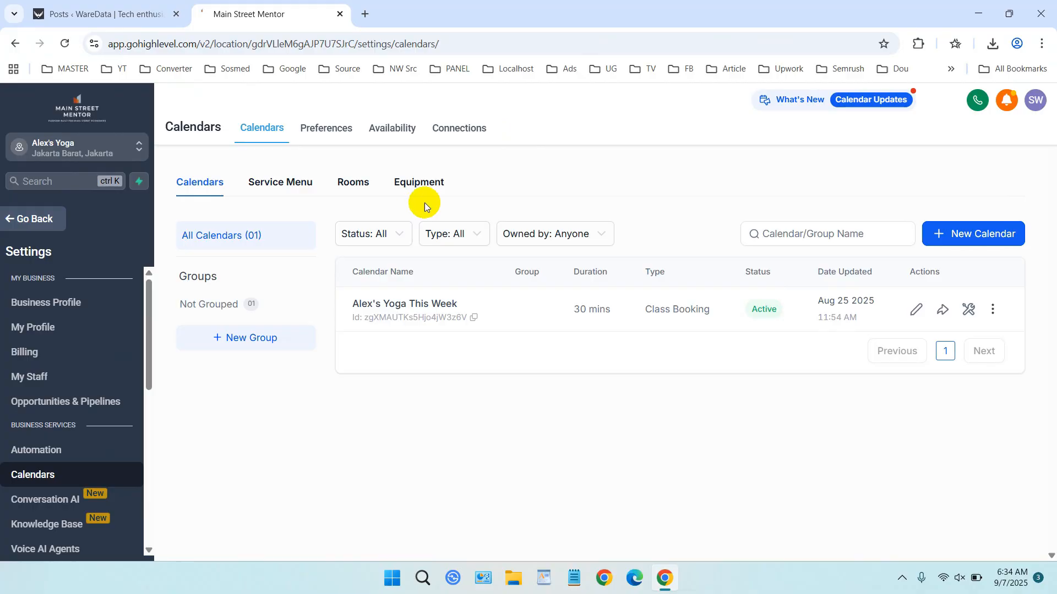
- Save the calendar preferences with the timezone GMT+07:00 Asia/Bangkok, keeping the meeting location Custom
{"action": "left_click", "coordinate": [326, 133]}
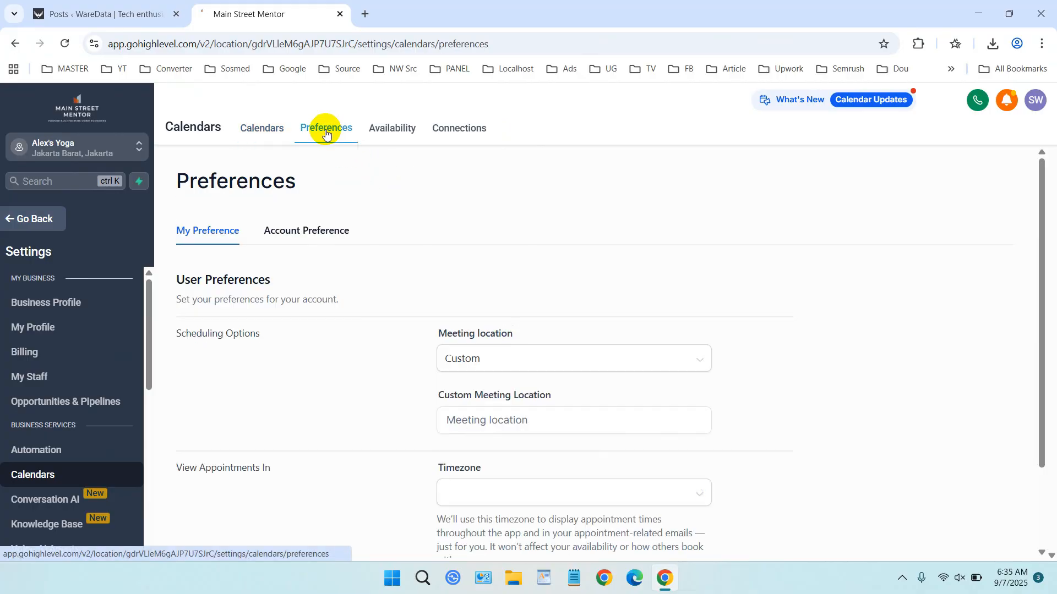
{"action": "scroll", "coordinate": [526, 249], "scroll_direction": "down", "scroll_amount": 1}
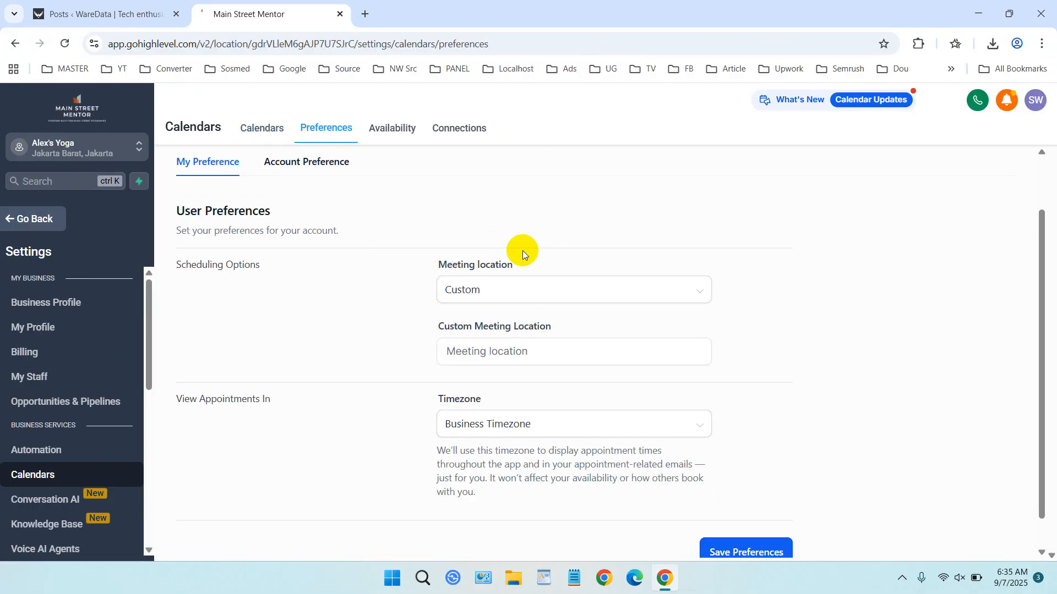
{"action": "left_click", "coordinate": [548, 289]}
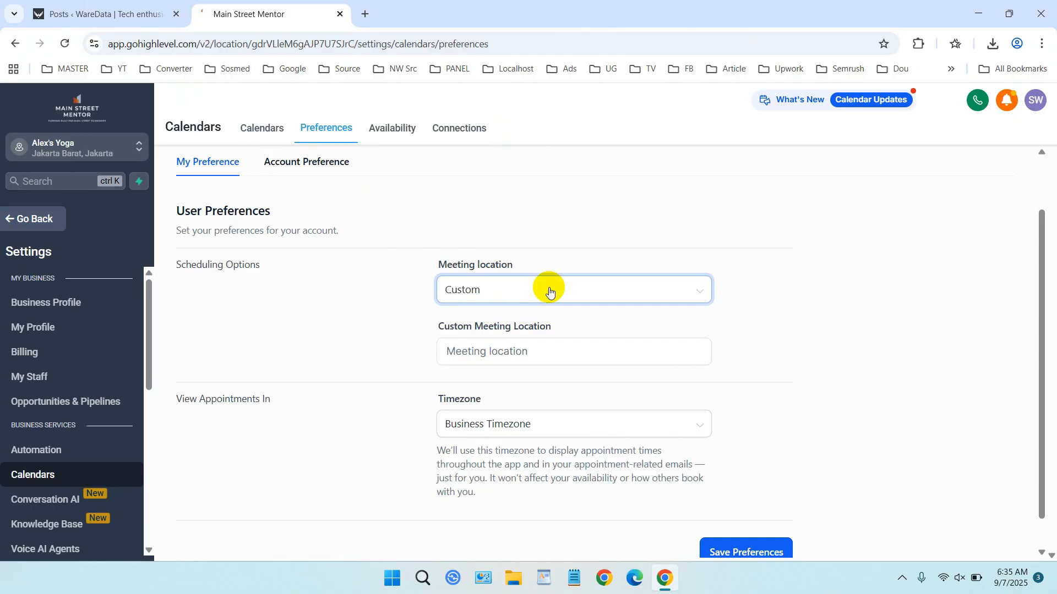
{"action": "left_click", "coordinate": [549, 290]}
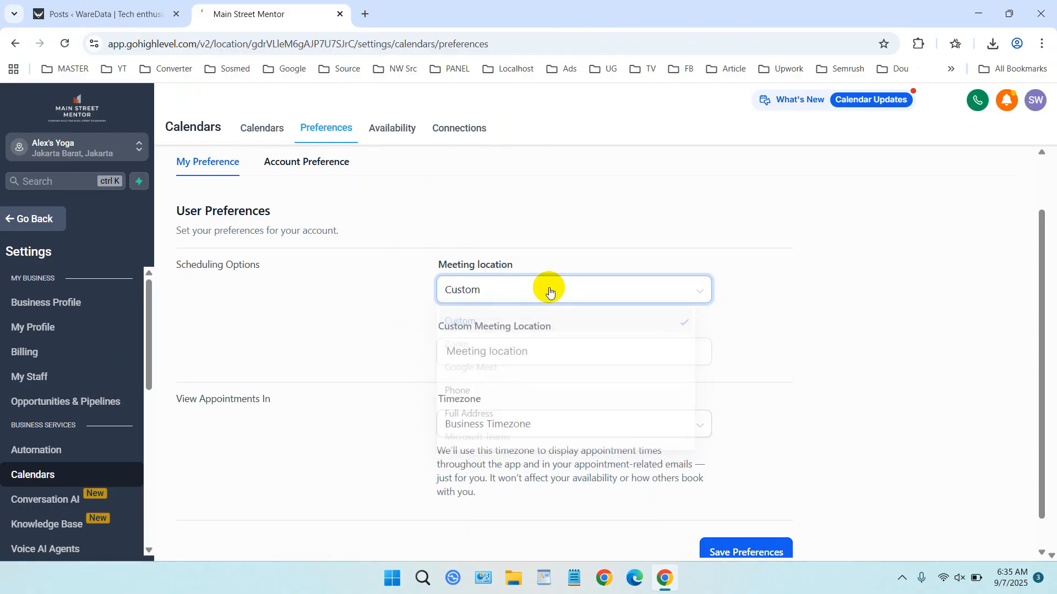
{"action": "left_click", "coordinate": [570, 354]}
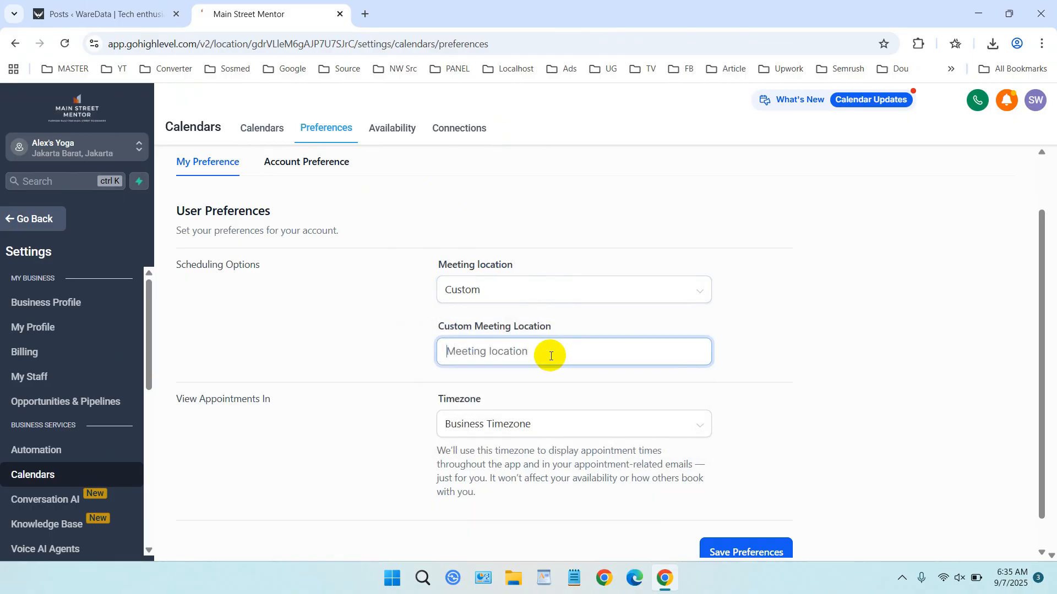
{"action": "left_click", "coordinate": [608, 439]}
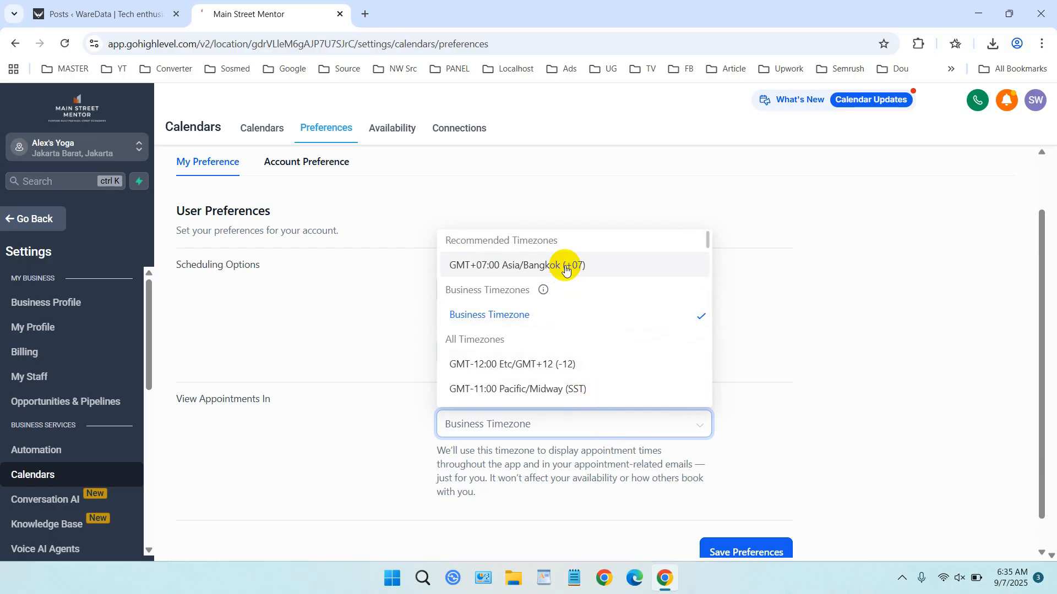
{"action": "left_click", "coordinate": [565, 268]}
{"action": "scroll", "coordinate": [796, 350], "scroll_direction": "down", "scroll_amount": 1}
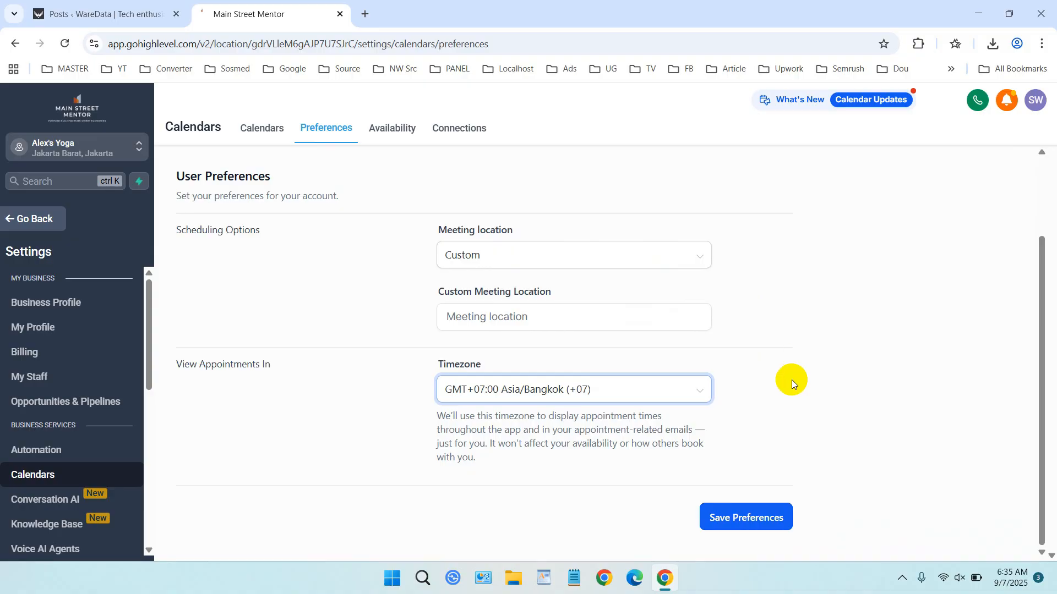
{"action": "left_click", "coordinate": [769, 511]}
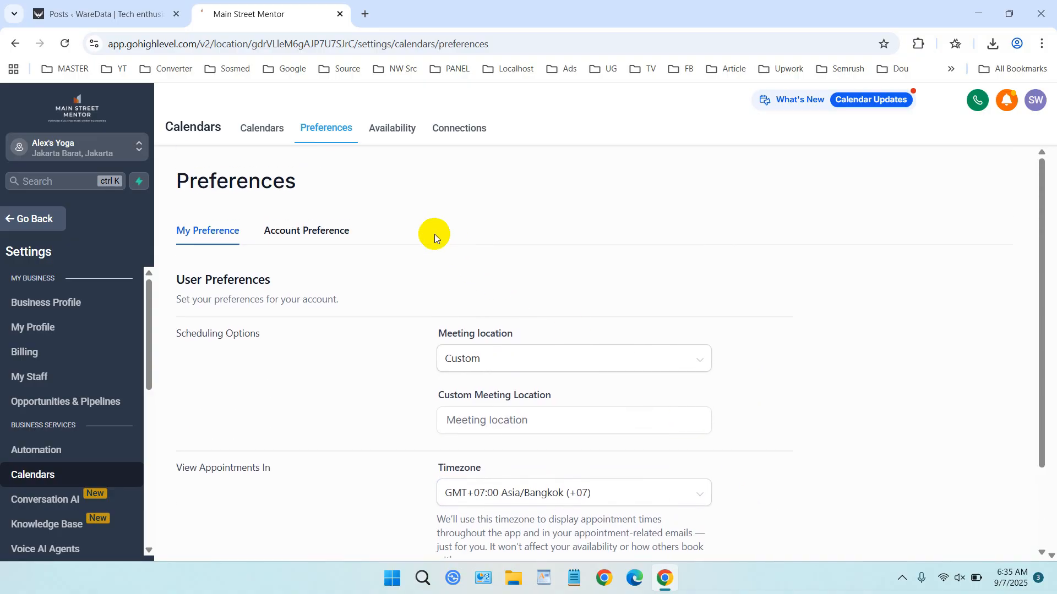
{"action": "left_click", "coordinate": [391, 127]}
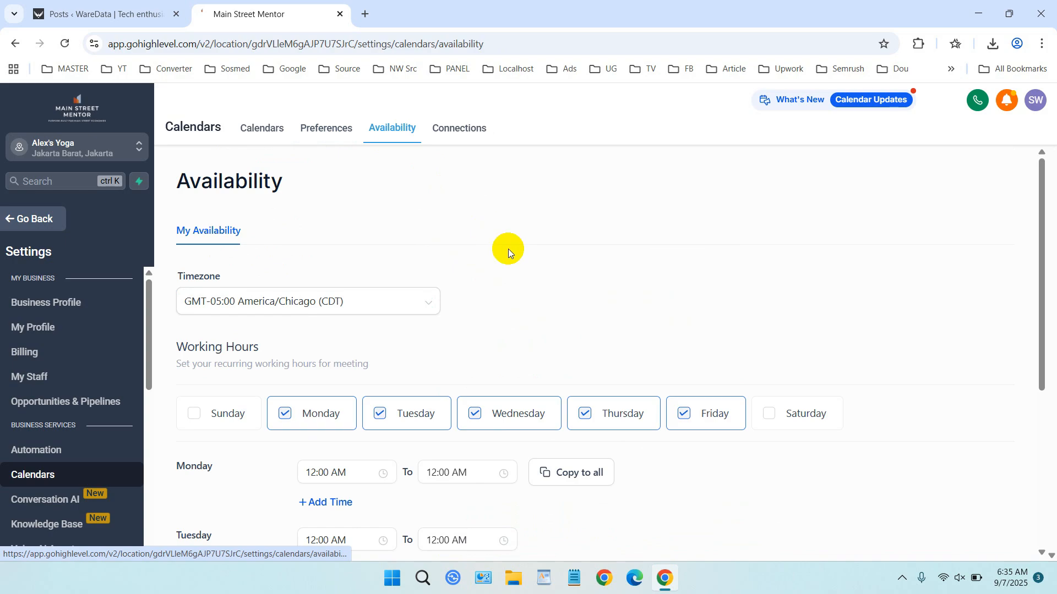
- Save the availability timezone as Asia/Bangkok (+07), then go to the Connections page
{"action": "scroll", "coordinate": [555, 289], "scroll_direction": "down", "scroll_amount": 2}
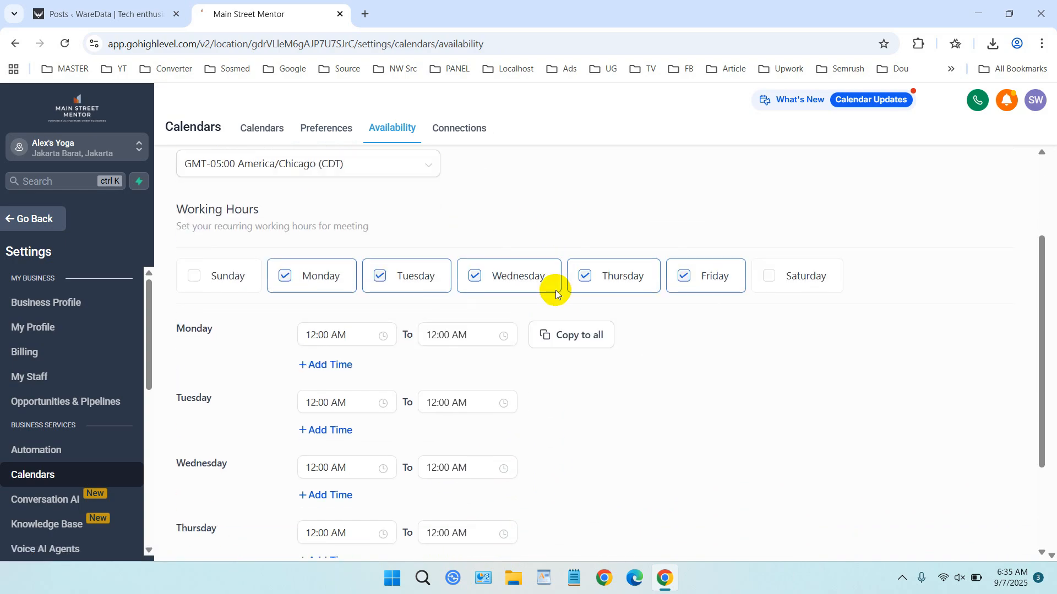
{"action": "scroll", "coordinate": [523, 273], "scroll_direction": "up", "scroll_amount": 1}
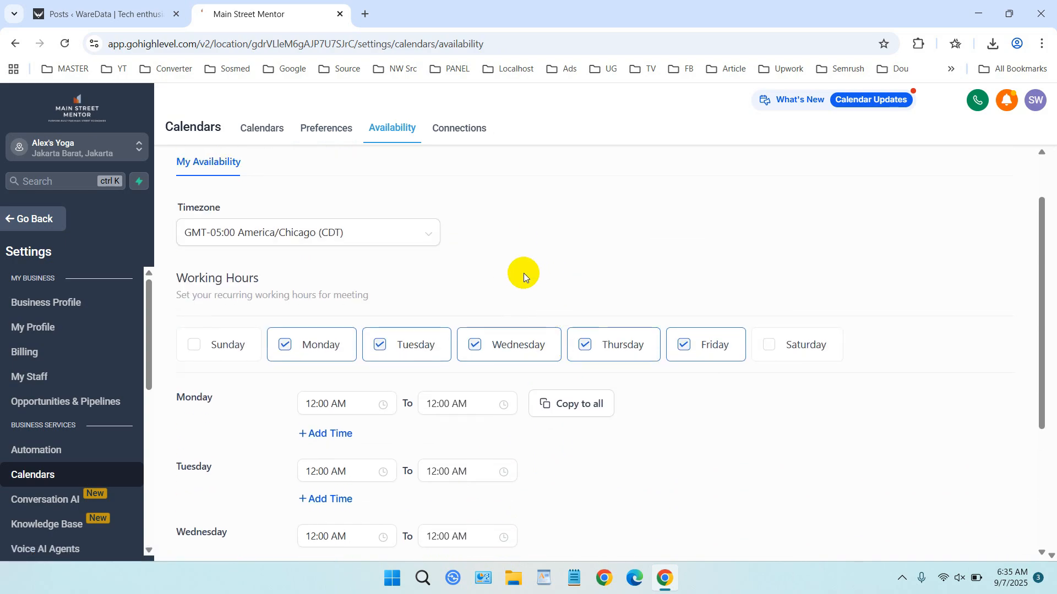
{"action": "left_click", "coordinate": [365, 232]}
{"action": "scroll", "coordinate": [377, 303], "scroll_direction": "up", "scroll_amount": 10}
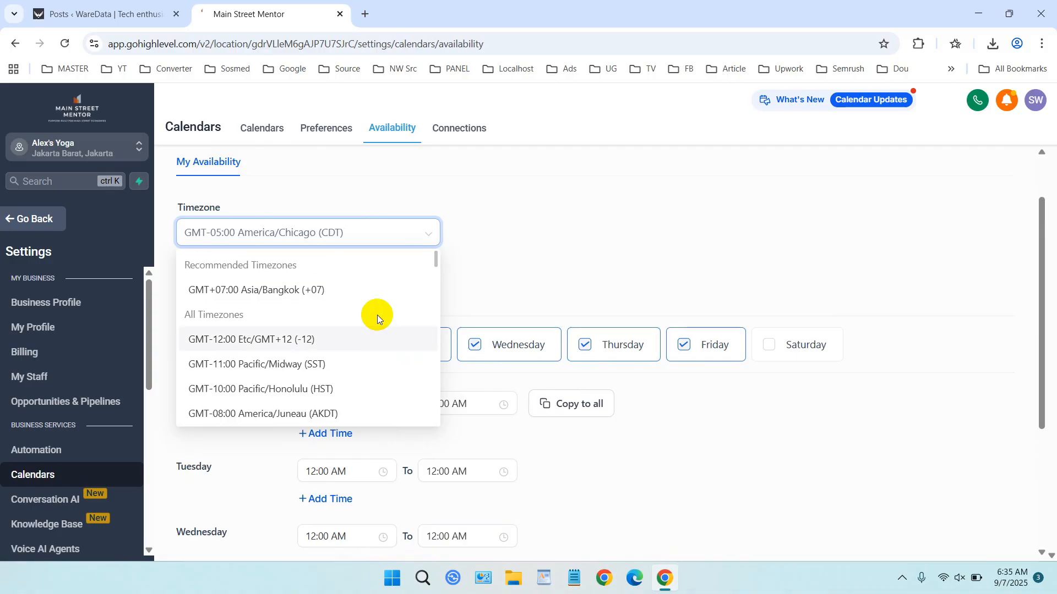
{"action": "left_click", "coordinate": [349, 357]}
{"action": "scroll", "coordinate": [618, 290], "scroll_direction": "down", "scroll_amount": 3}
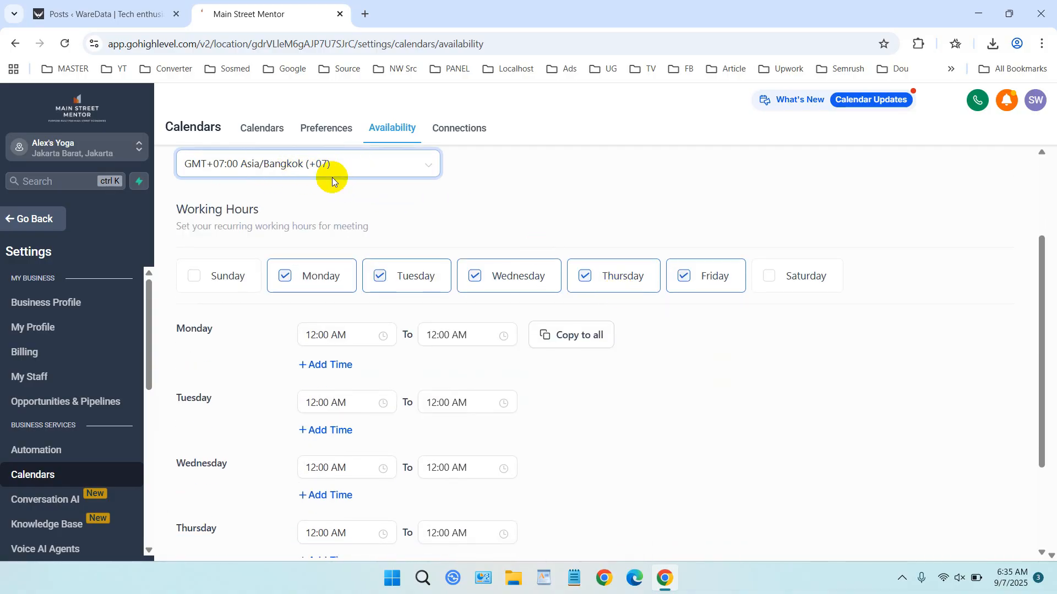
{"action": "scroll", "coordinate": [605, 231], "scroll_direction": "down", "scroll_amount": 3}
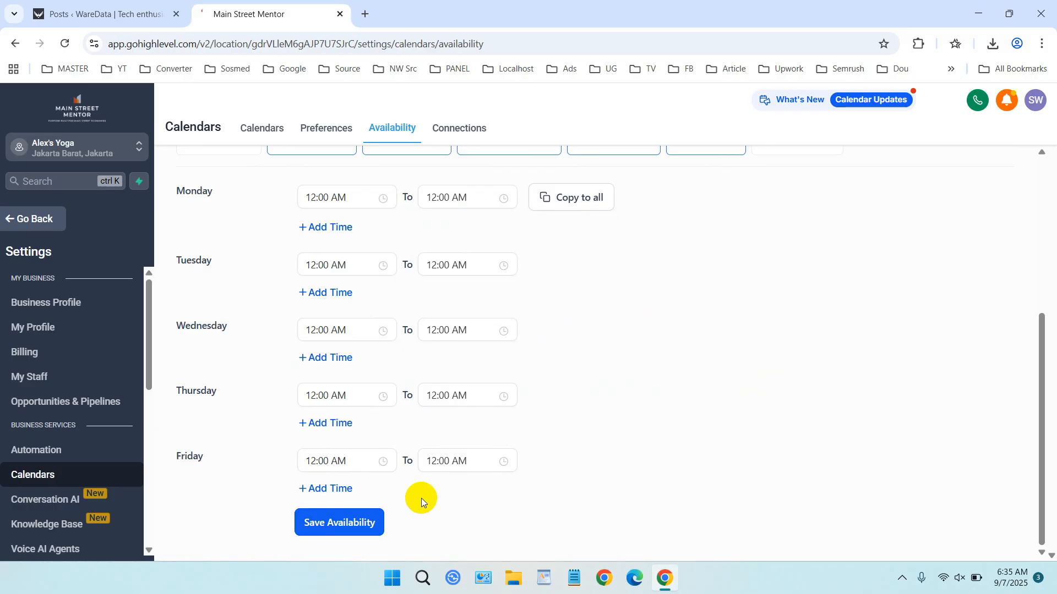
{"action": "left_click", "coordinate": [359, 522]}
{"action": "scroll", "coordinate": [415, 431], "scroll_direction": "up", "scroll_amount": 5}
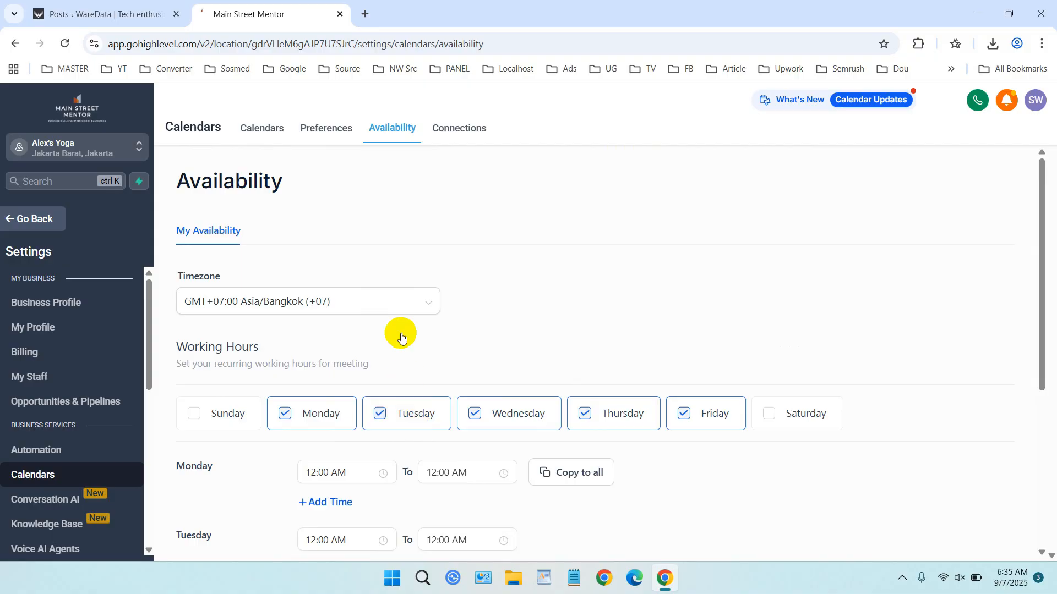
{"action": "left_click", "coordinate": [461, 134]}
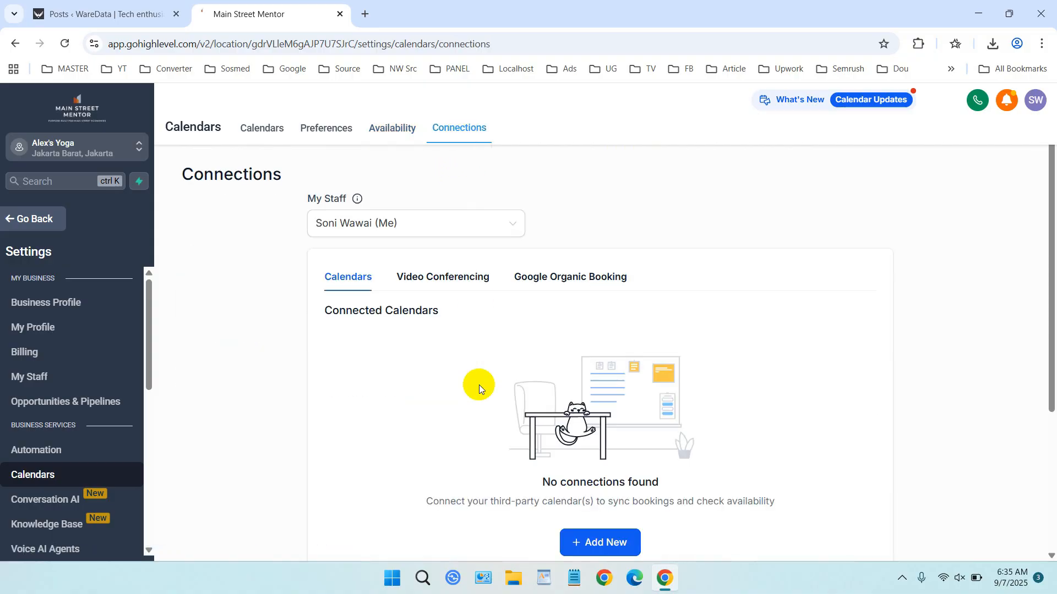
- View the Google, Outlook, iCloud and Calendly connection options, then return to the Calendars list
{"action": "left_click", "coordinate": [609, 536]}
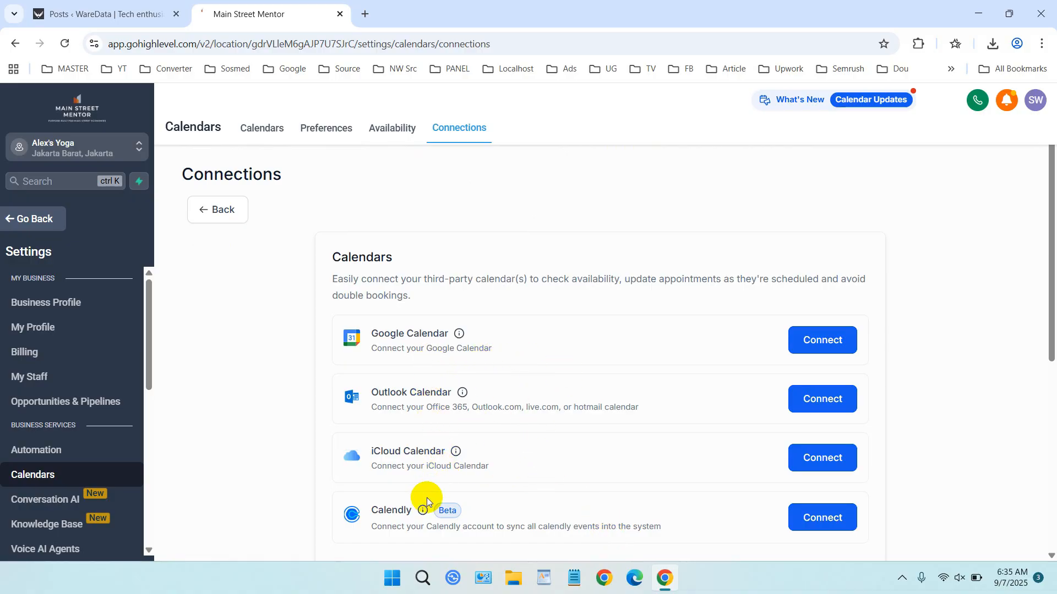
{"action": "mouse_move", "coordinate": [404, 514]}
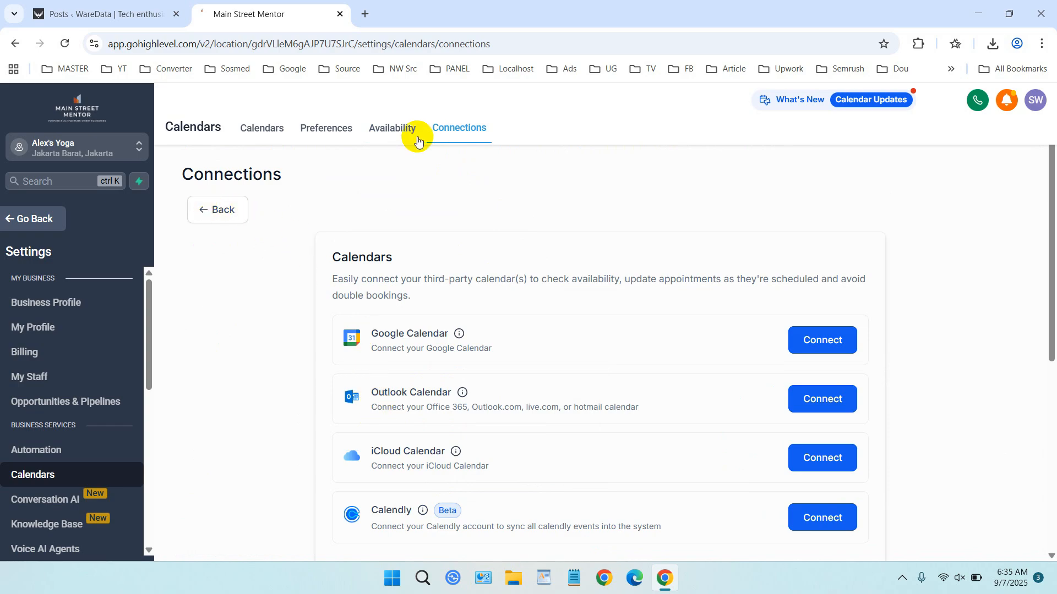
{"action": "left_click", "coordinate": [268, 129]}
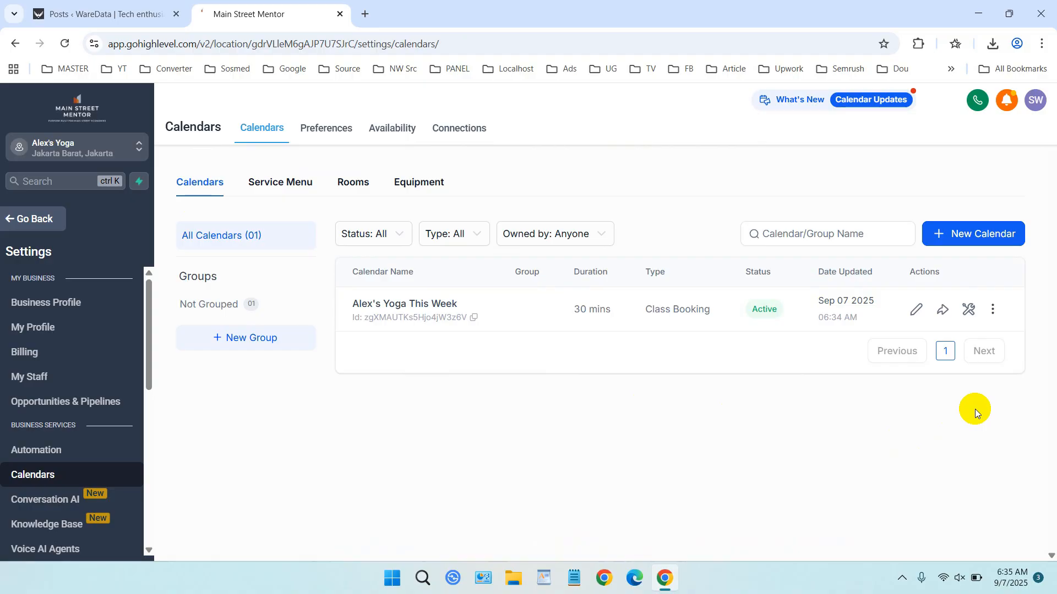
- Start a new calendar and pick the Personal Booking type from the extra calendar types
{"action": "left_click", "coordinate": [984, 236]}
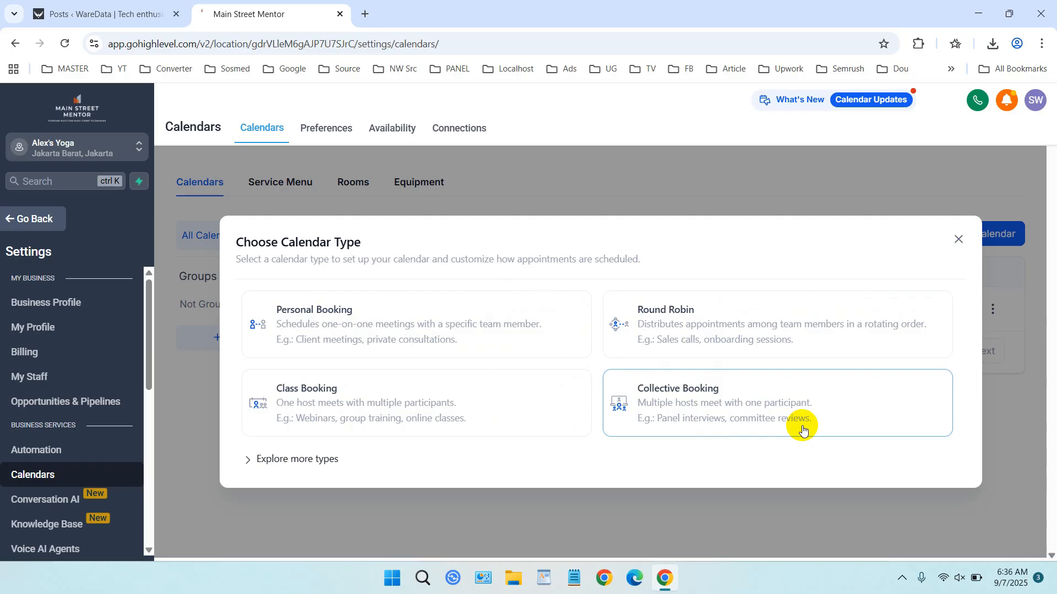
{"action": "left_click", "coordinate": [249, 460]}
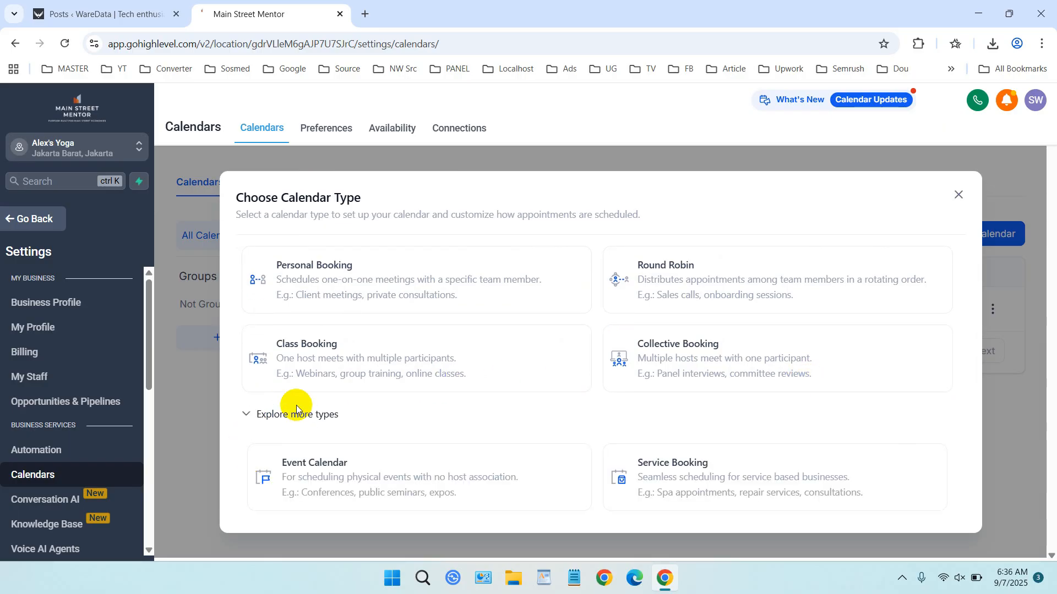
{"action": "left_click", "coordinate": [354, 286]}
- Name the calendar Meeting for Client and change its taken URL slug to meeting-for-client
{"action": "left_click", "coordinate": [496, 224]}
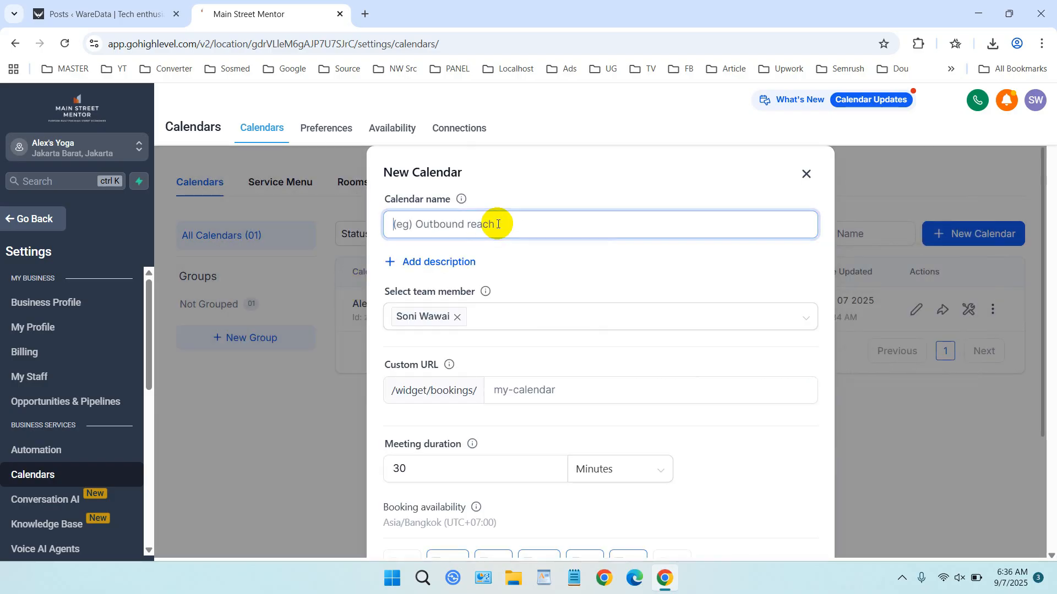
{"action": "type", "text": "Meeting for Client"}
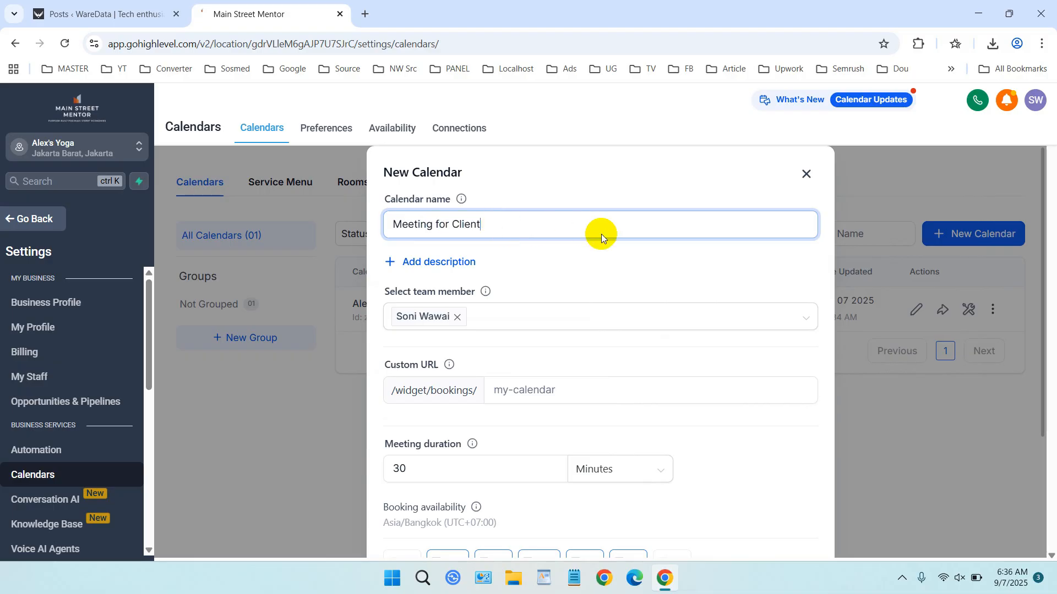
{"action": "scroll", "coordinate": [605, 236], "scroll_direction": "down", "scroll_amount": 1}
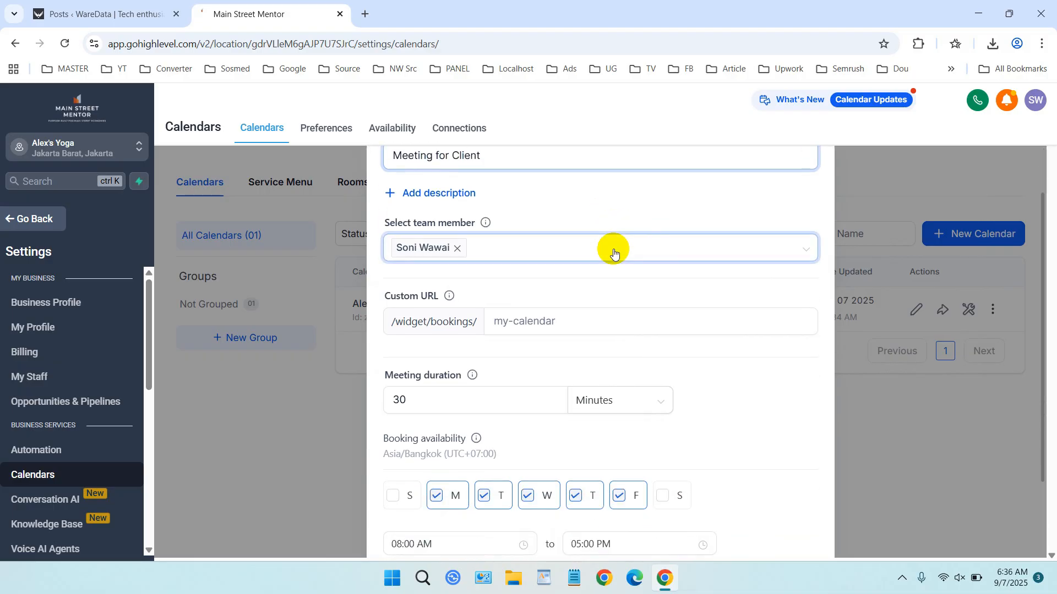
{"action": "left_click", "coordinate": [507, 318]}
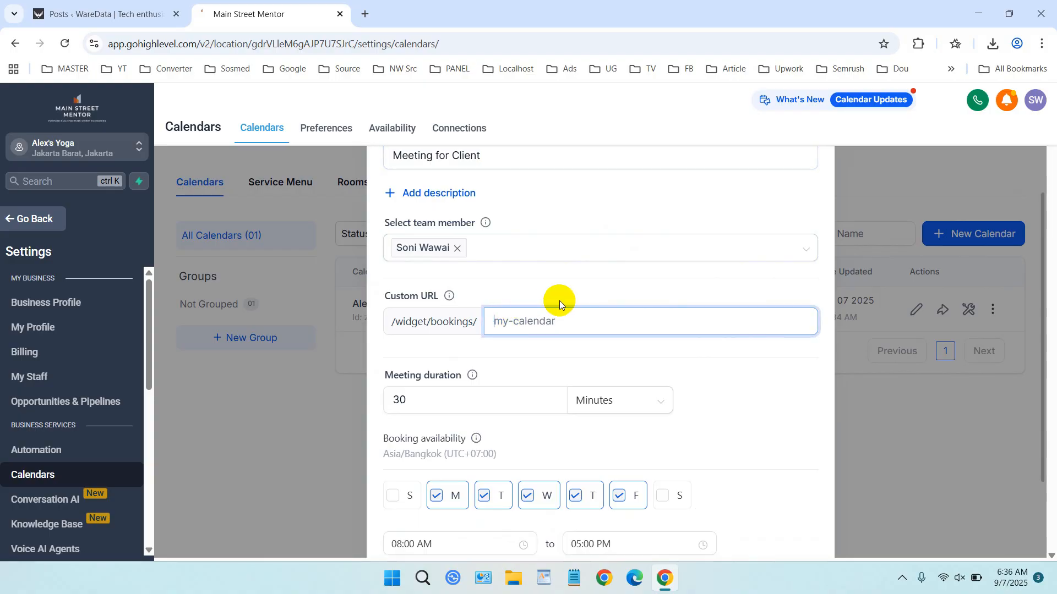
{"action": "type", "text": "meeting-client"}
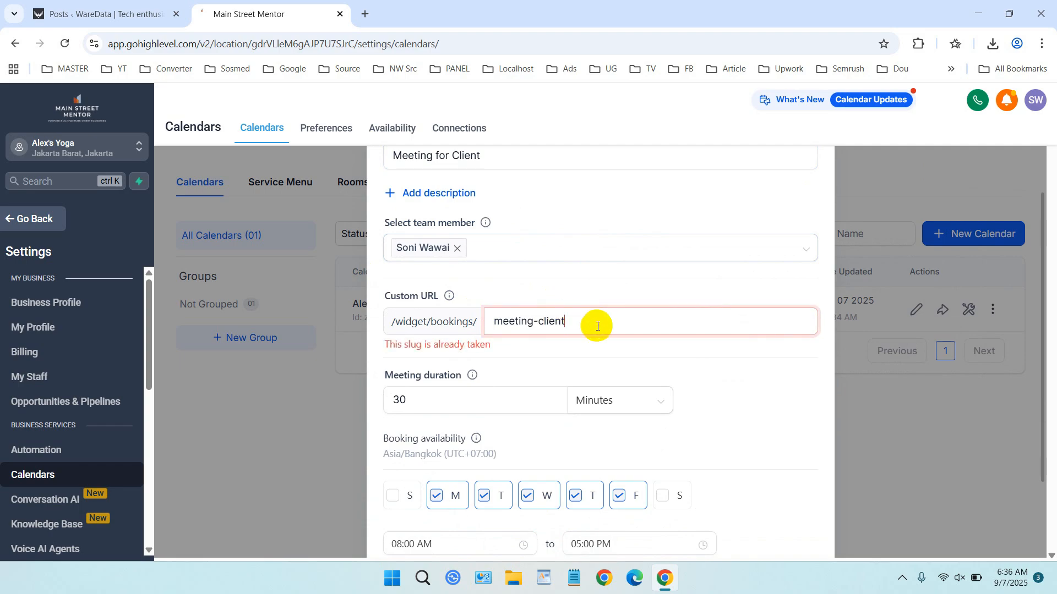
{"action": "triple_click", "coordinate": [597, 326]}
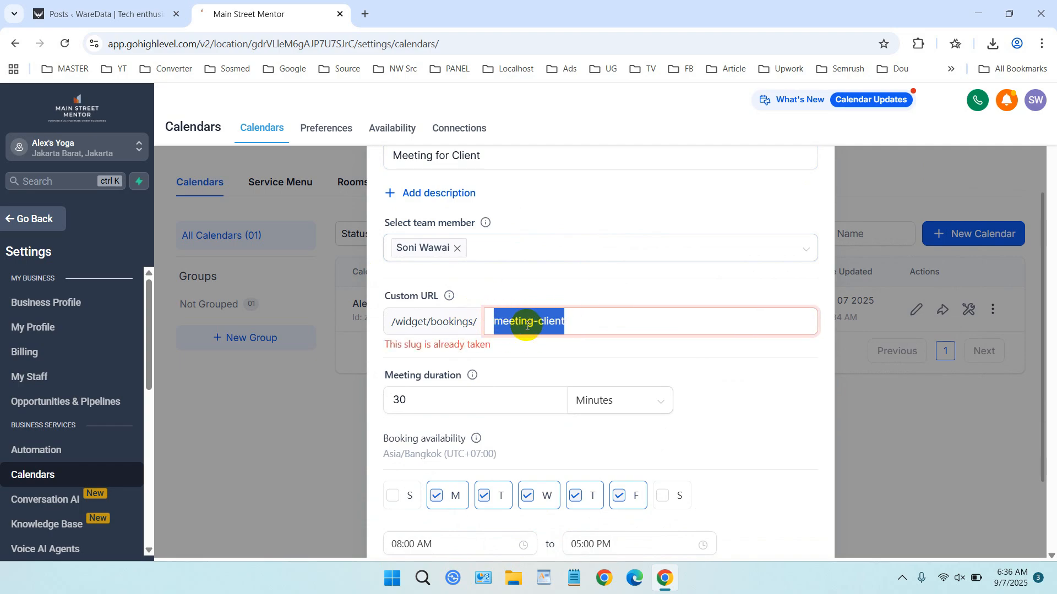
{"action": "left_click", "coordinate": [576, 321]}
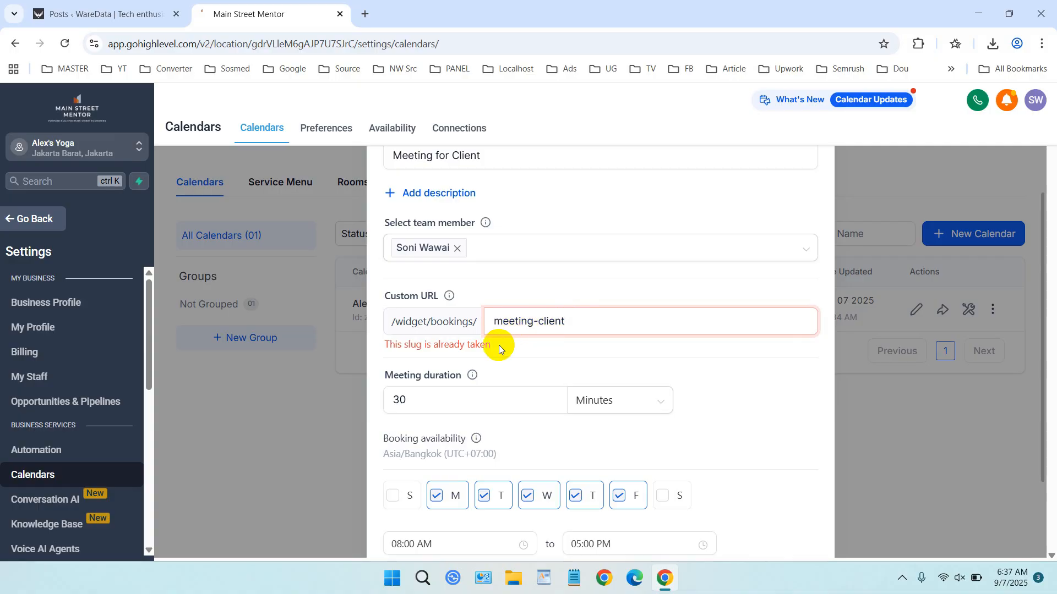
{"action": "left_click", "coordinate": [539, 325]}
{"action": "type", "text": "for"}
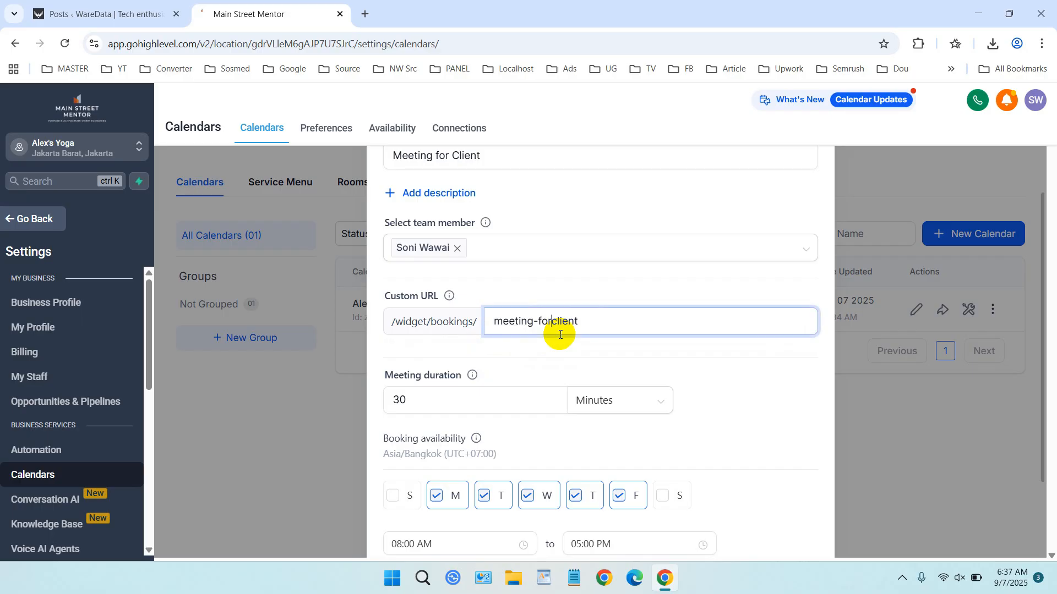
{"action": "type", "text": "-"}
- Change the meeting duration from 30 to 60 minutes
{"action": "scroll", "coordinate": [560, 334], "scroll_direction": "down", "scroll_amount": 1}
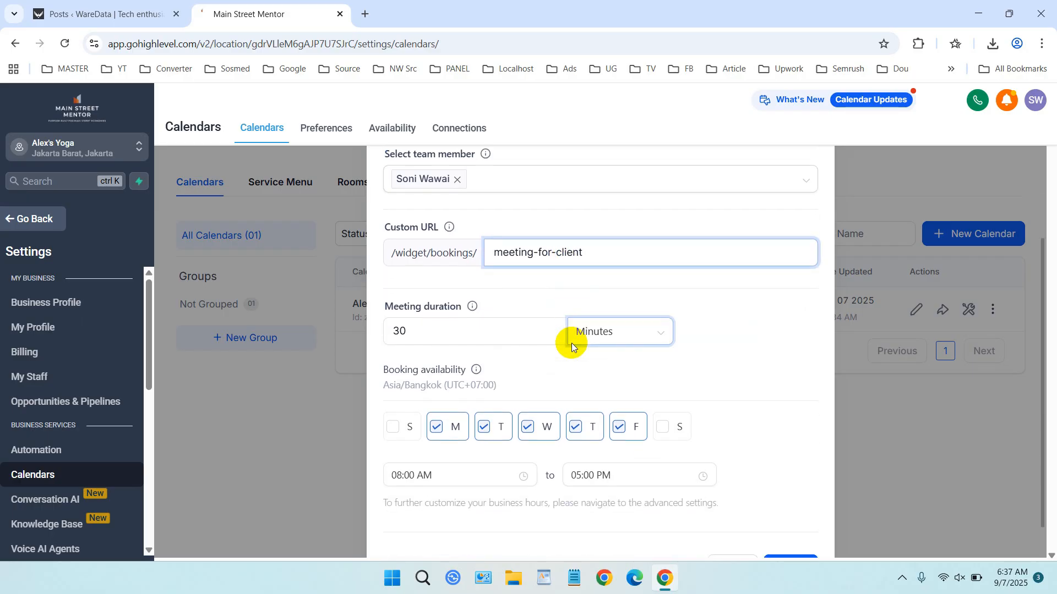
{"action": "left_click_drag", "start_coordinate": [520, 328], "coordinate": [344, 328]}
{"action": "type", "text": "60"}
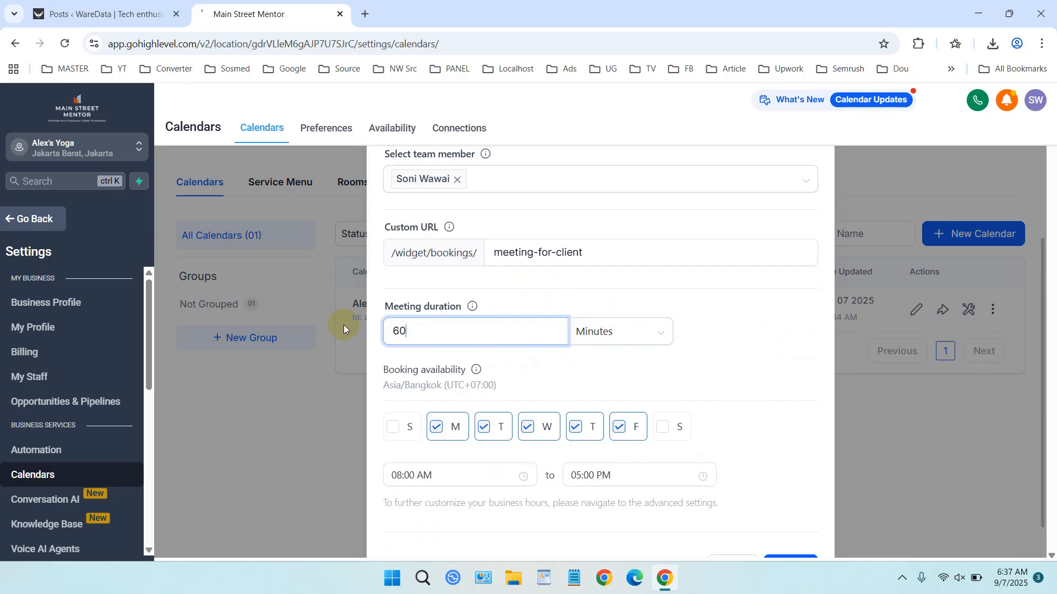
{"action": "scroll", "coordinate": [698, 374], "scroll_direction": "down", "scroll_amount": 1}
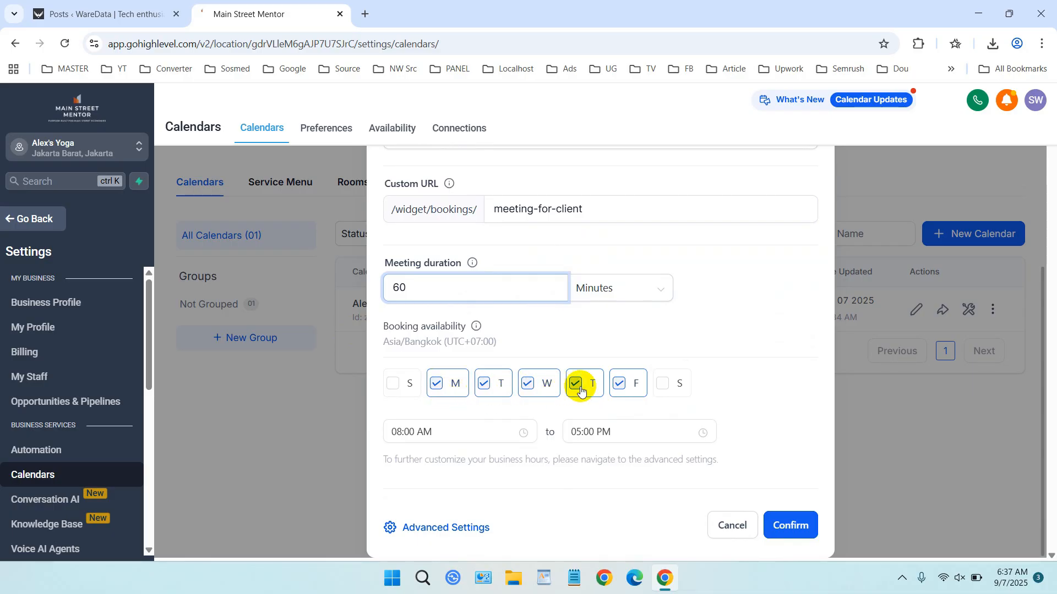
- Drop Friday, set Monday–Thursday hours to 08:00–10:00 AM, and create the calendar
{"action": "left_click", "coordinate": [620, 387]}
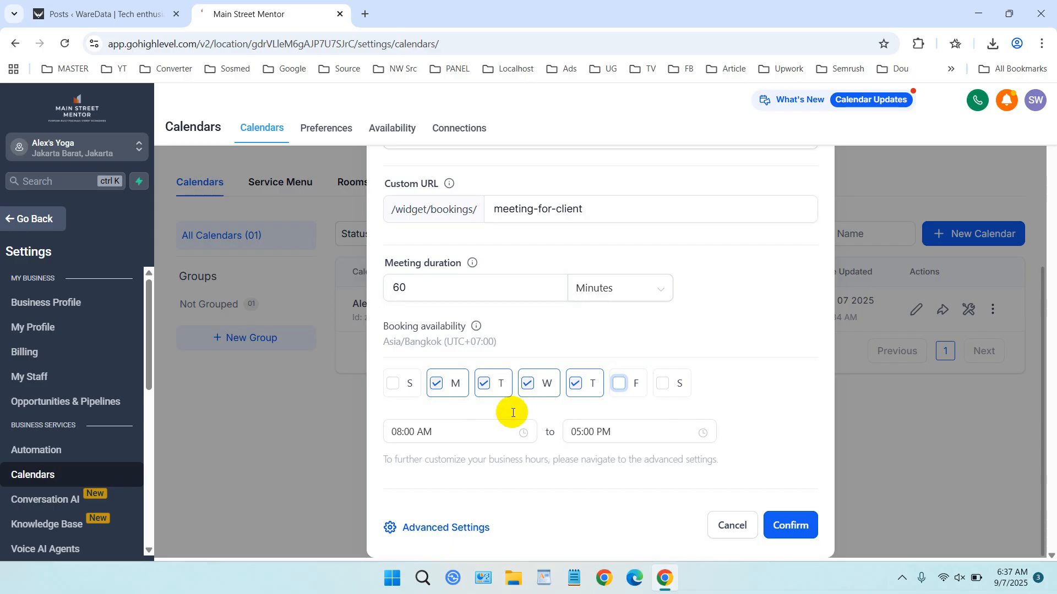
{"action": "left_click", "coordinate": [466, 435]}
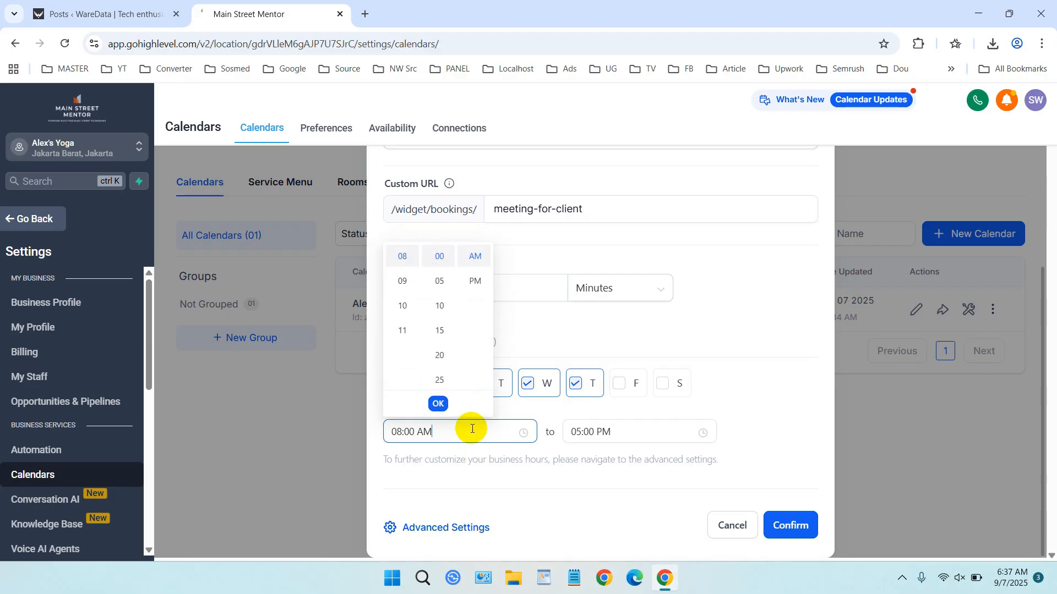
{"action": "left_click", "coordinate": [640, 429]}
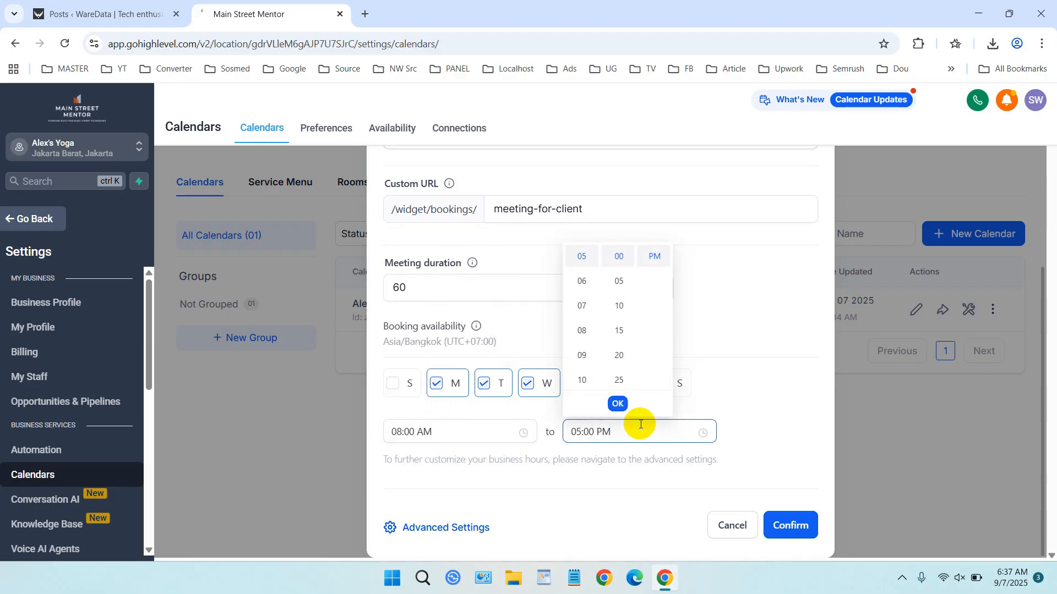
{"action": "left_click", "coordinate": [581, 379]}
{"action": "left_click", "coordinate": [619, 306]}
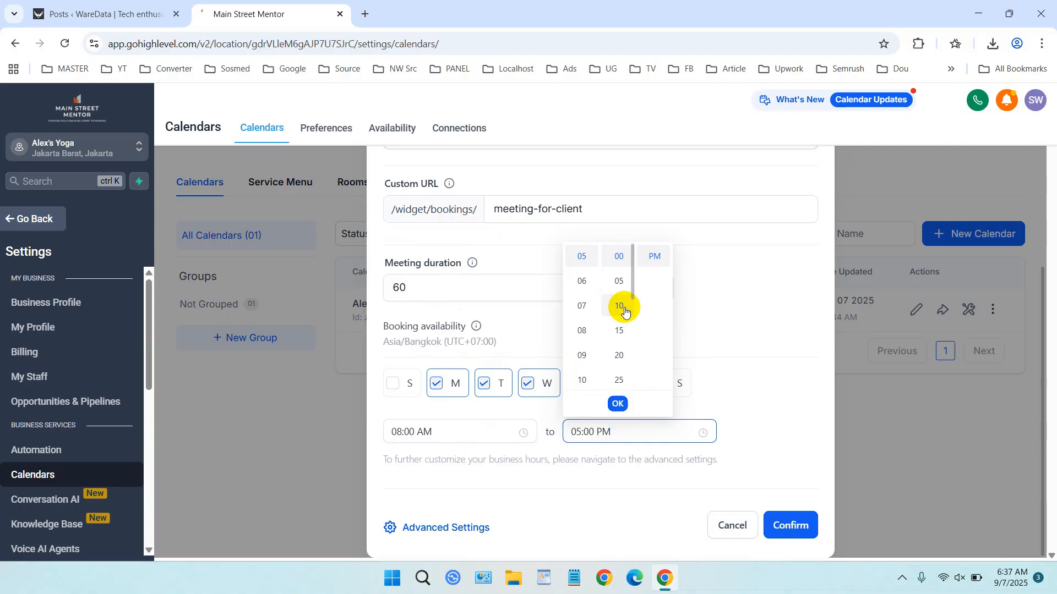
{"action": "left_click", "coordinate": [619, 250]}
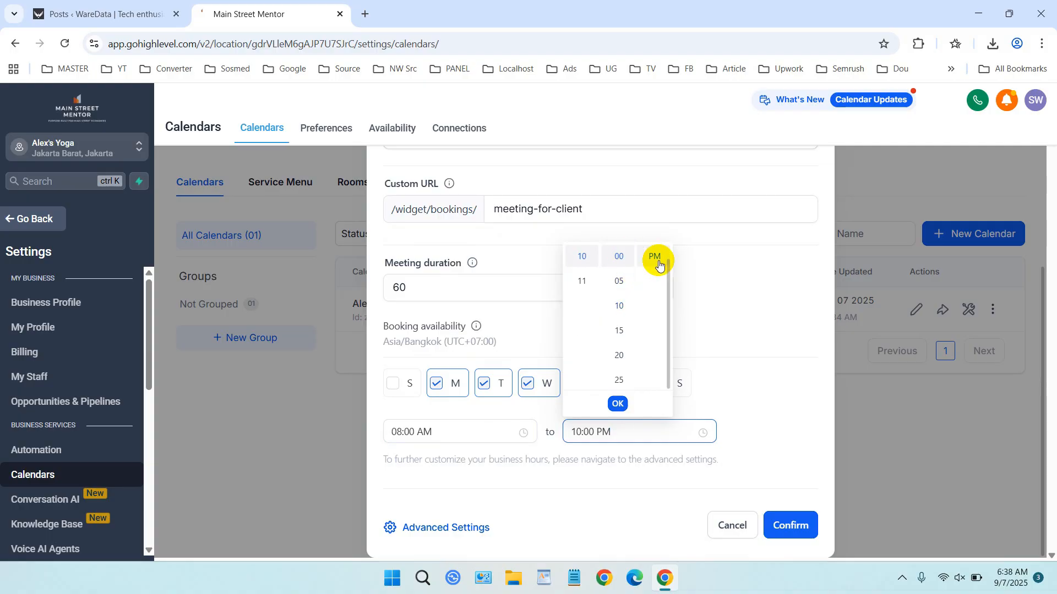
{"action": "scroll", "coordinate": [660, 265], "scroll_direction": "up", "scroll_amount": 1}
{"action": "left_click", "coordinate": [759, 394]}
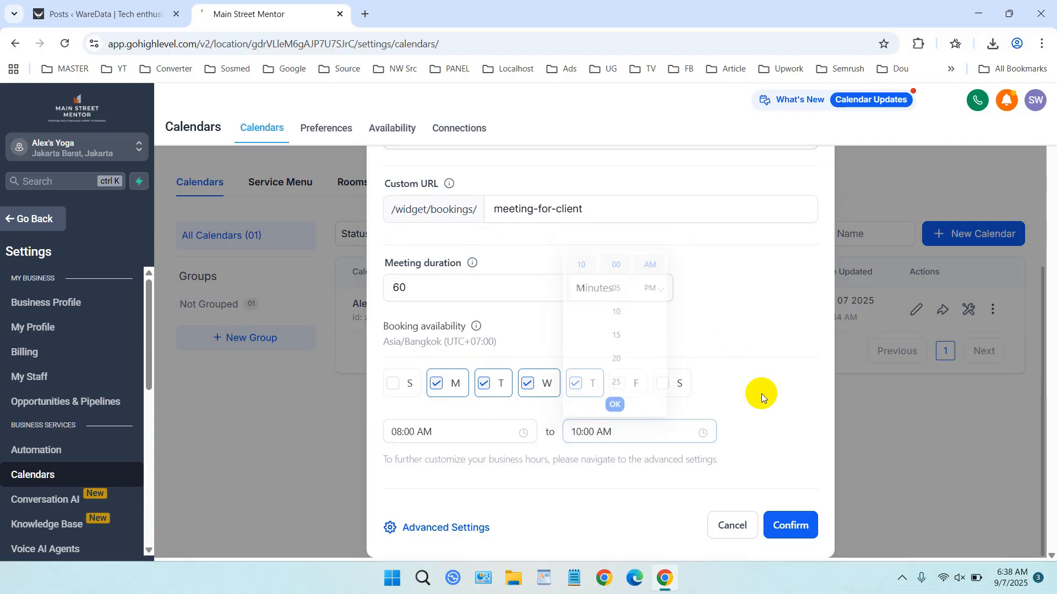
{"action": "left_click", "coordinate": [801, 525]}
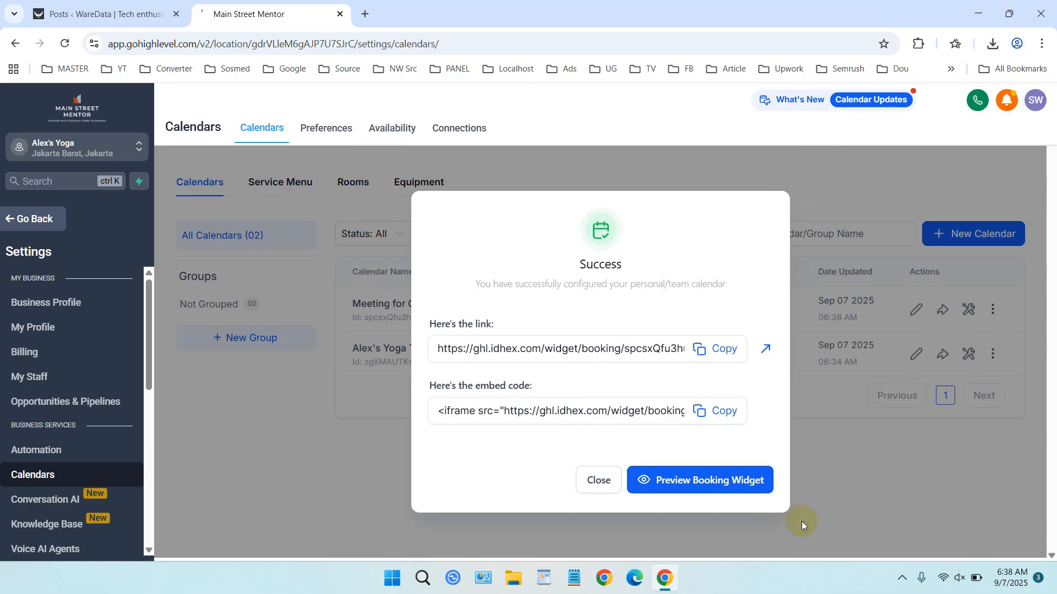
- Open the booking link in a new tab, then come back and close the Success dialog
{"action": "left_click", "coordinate": [764, 352]}
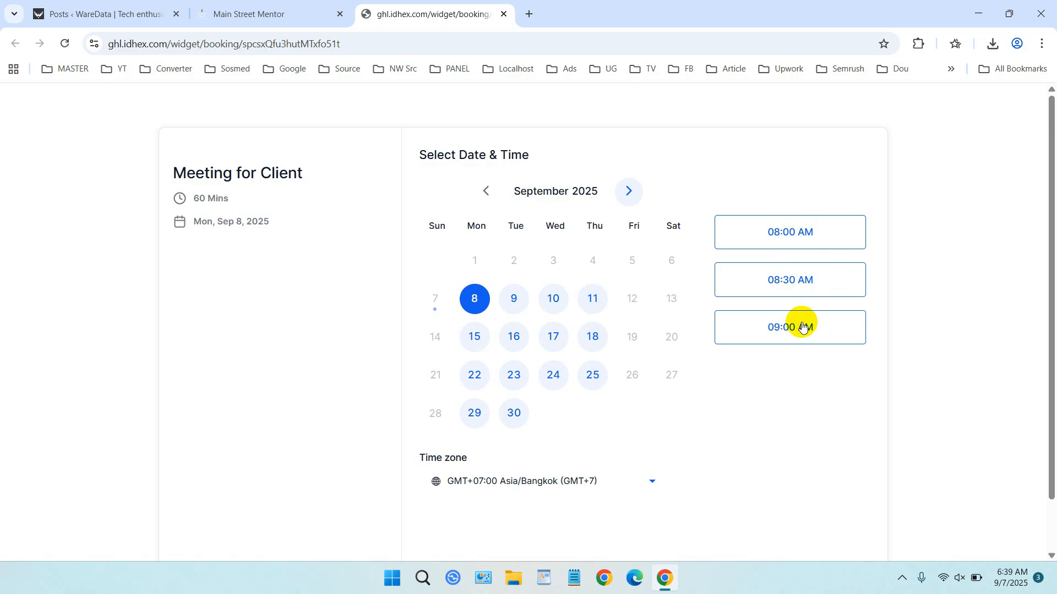
{"action": "left_click", "coordinate": [263, 12]}
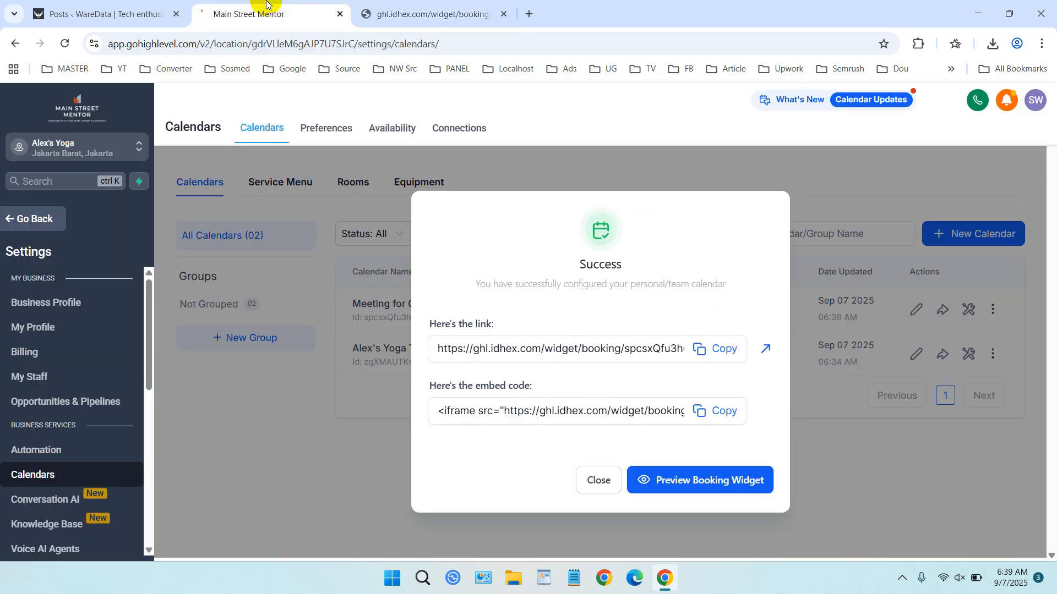
{"action": "left_click", "coordinate": [602, 472]}
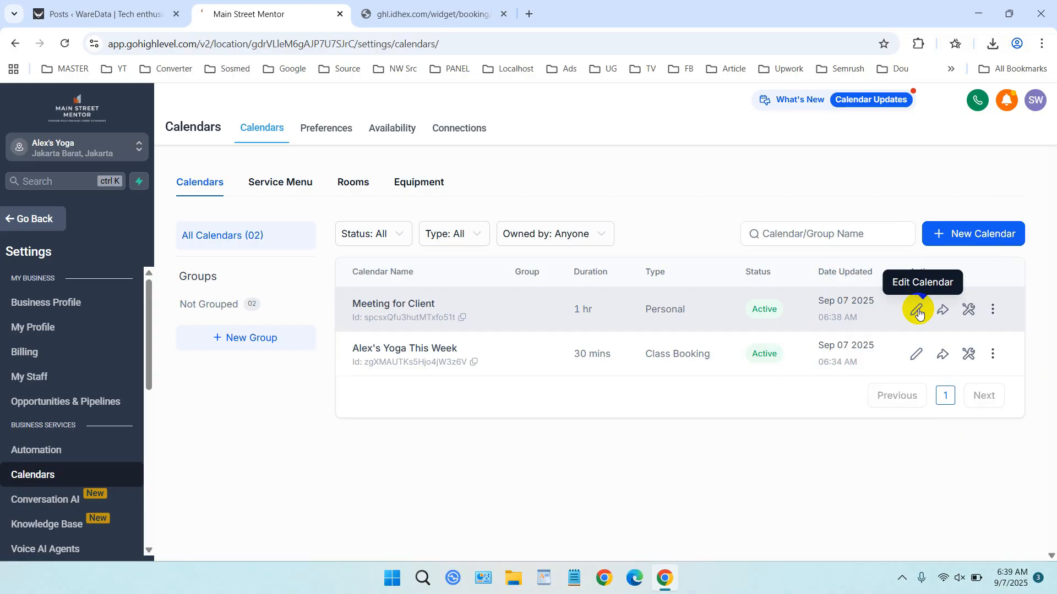
- Edit Meeting for Client's availability and change Monday's end time to 09:00 AM
{"action": "left_click", "coordinate": [918, 313]}
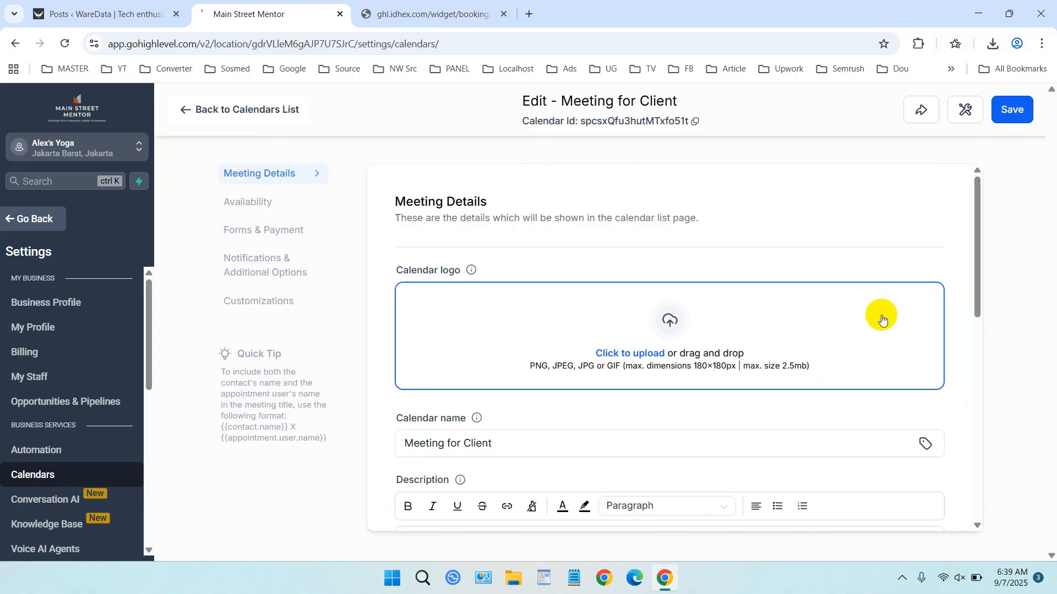
{"action": "left_click", "coordinate": [258, 207]}
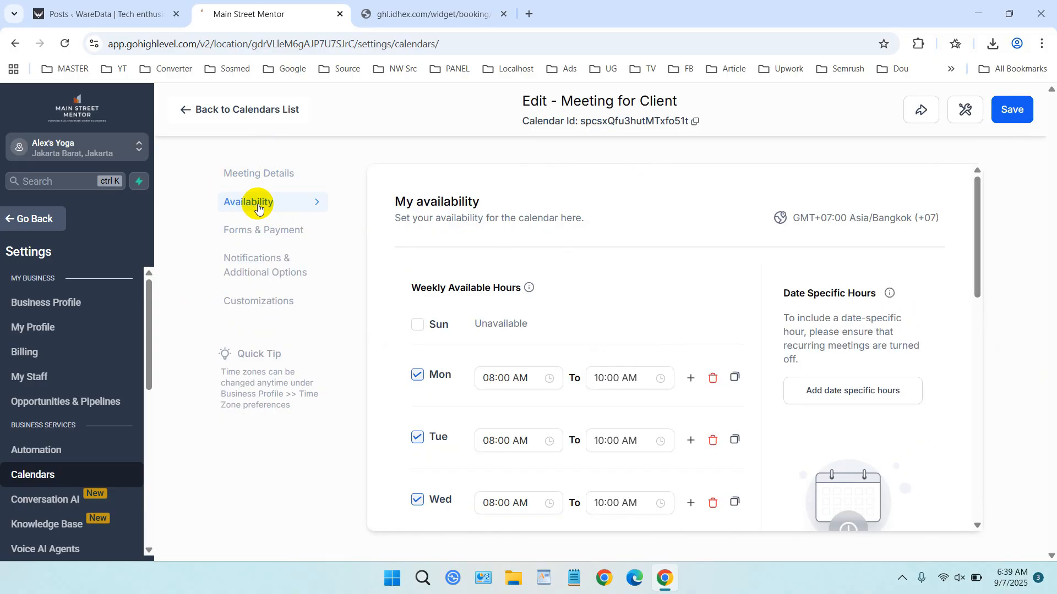
{"action": "scroll", "coordinate": [593, 280], "scroll_direction": "down", "scroll_amount": 3}
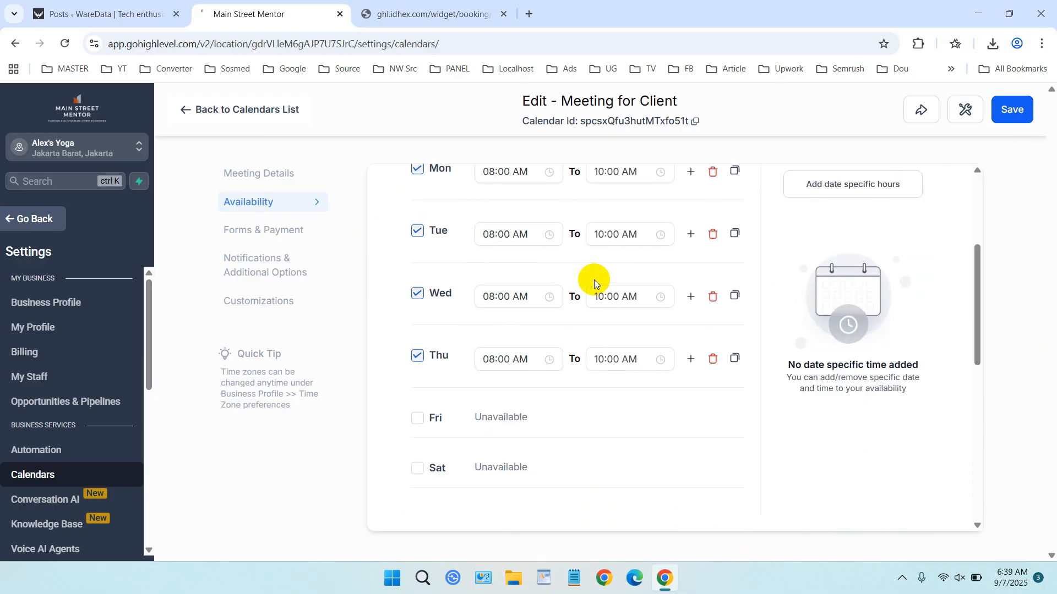
{"action": "left_click", "coordinate": [645, 240]}
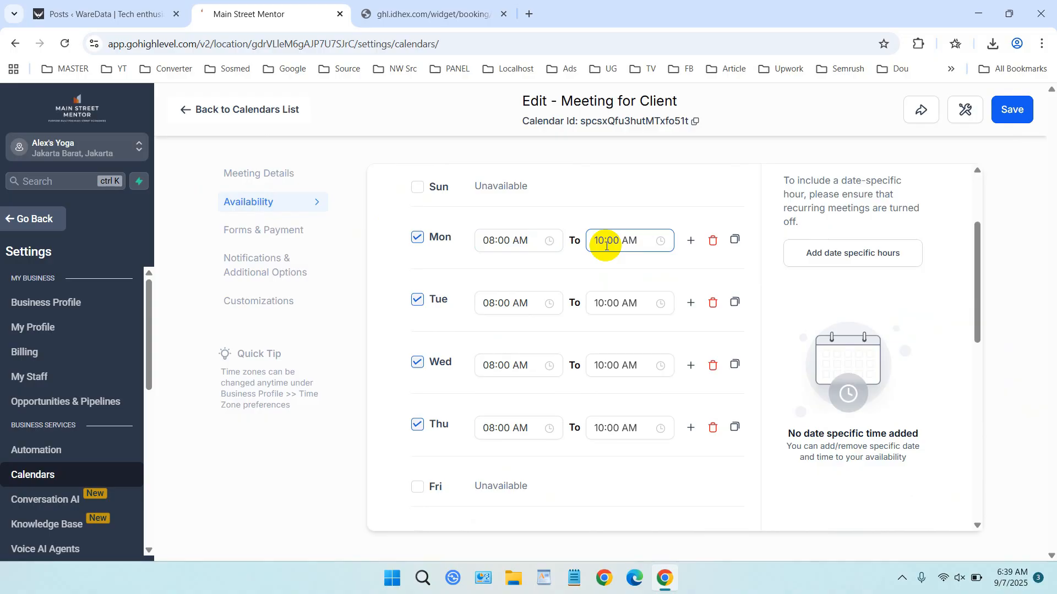
{"action": "scroll", "coordinate": [610, 275], "scroll_direction": "down", "scroll_amount": 4}
{"action": "scroll", "coordinate": [619, 279], "scroll_direction": "up", "scroll_amount": 3}
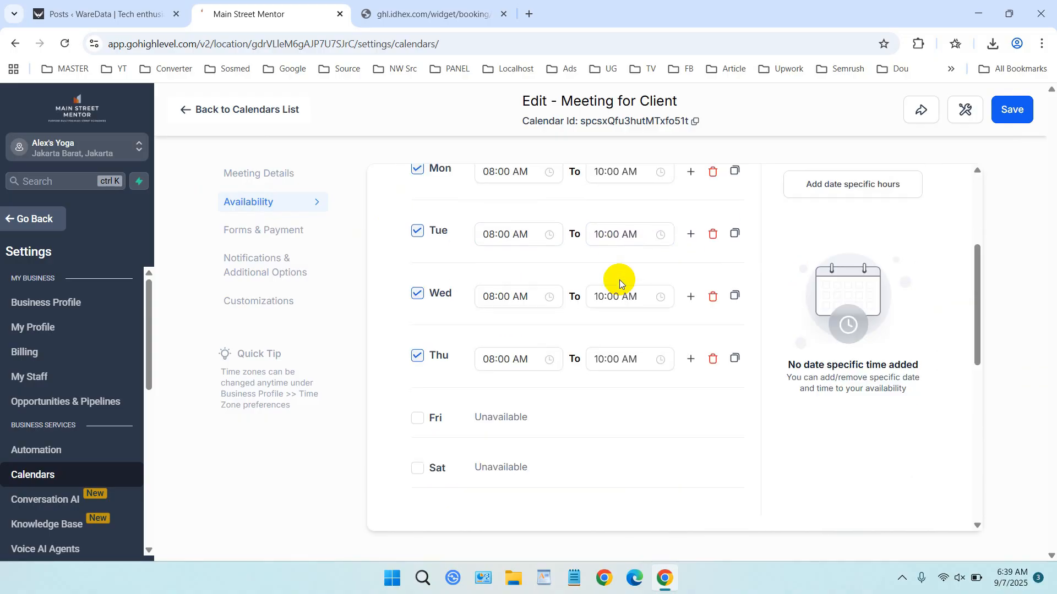
{"action": "scroll", "coordinate": [619, 280], "scroll_direction": "up", "scroll_amount": 3}
{"action": "scroll", "coordinate": [619, 280], "scroll_direction": "down", "scroll_amount": 3}
{"action": "scroll", "coordinate": [618, 279], "scroll_direction": "up", "scroll_amount": 2}
{"action": "left_click", "coordinate": [604, 240]}
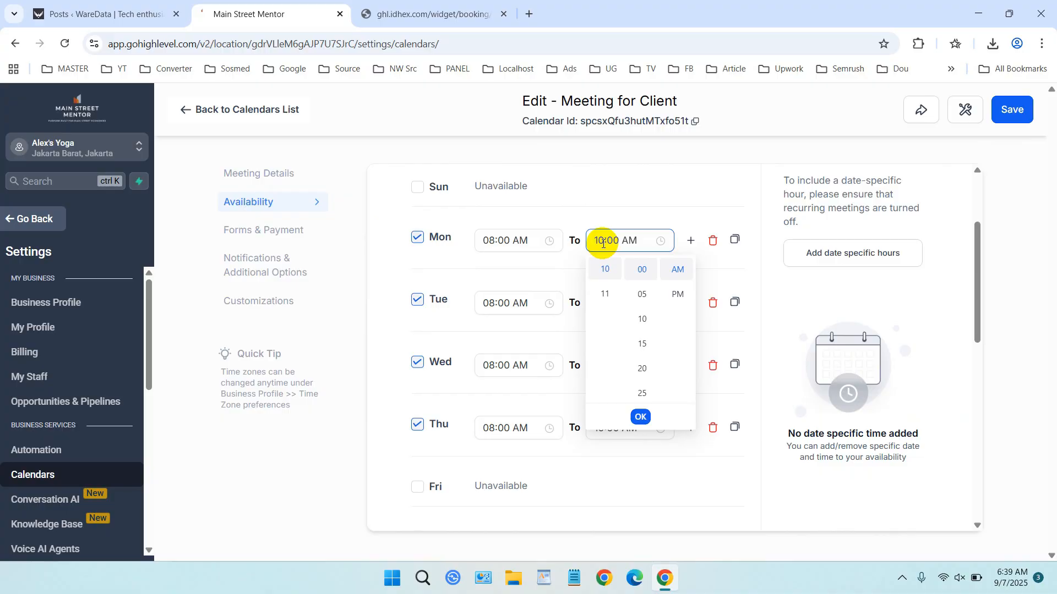
{"action": "scroll", "coordinate": [611, 293], "scroll_direction": "up", "scroll_amount": 2}
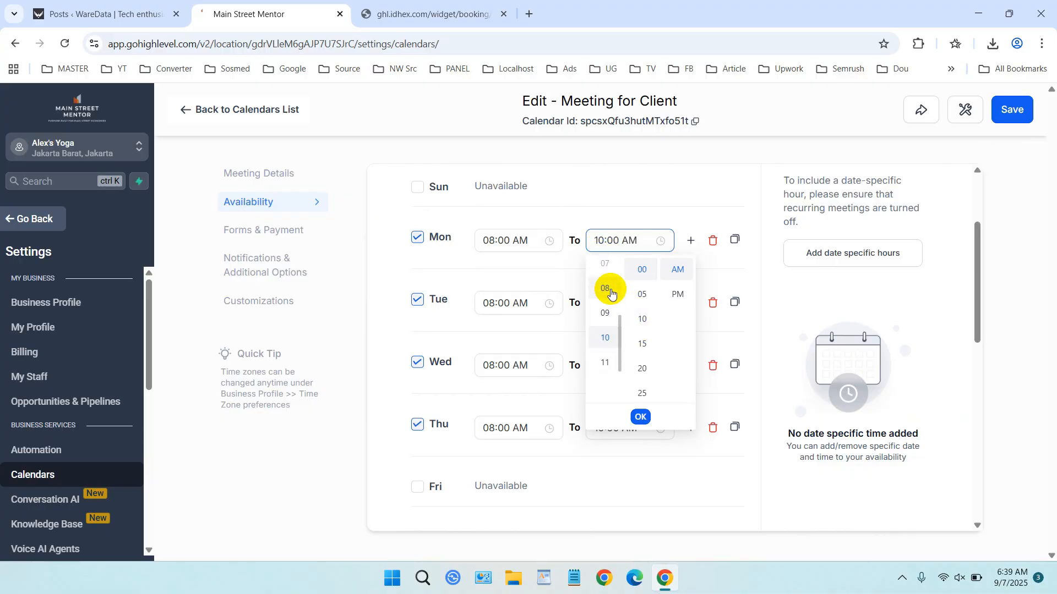
{"action": "left_click", "coordinate": [605, 312]}
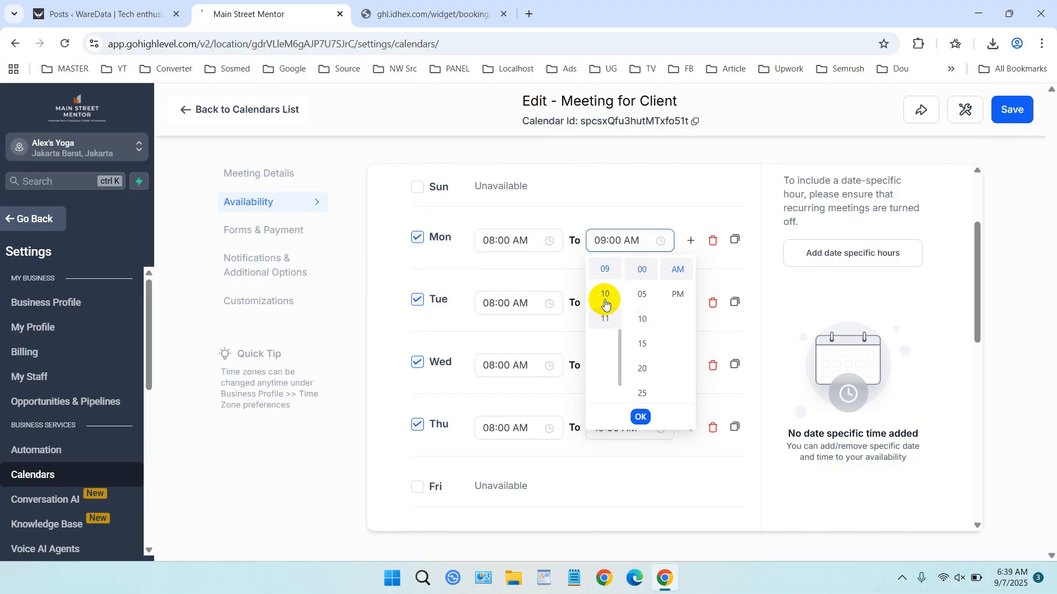
{"action": "left_click", "coordinate": [565, 276]}
- Change Tuesday, Wednesday and Thursday end times to 09:00 AM and save
{"action": "left_click", "coordinate": [607, 302]}
{"action": "scroll", "coordinate": [612, 346], "scroll_direction": "up", "scroll_amount": 1}
{"action": "left_click", "coordinate": [610, 376]}
{"action": "left_click", "coordinate": [564, 342]}
{"action": "left_click", "coordinate": [617, 365]}
{"action": "scroll", "coordinate": [605, 418], "scroll_direction": "up", "scroll_amount": 2}
{"action": "left_click", "coordinate": [604, 436]}
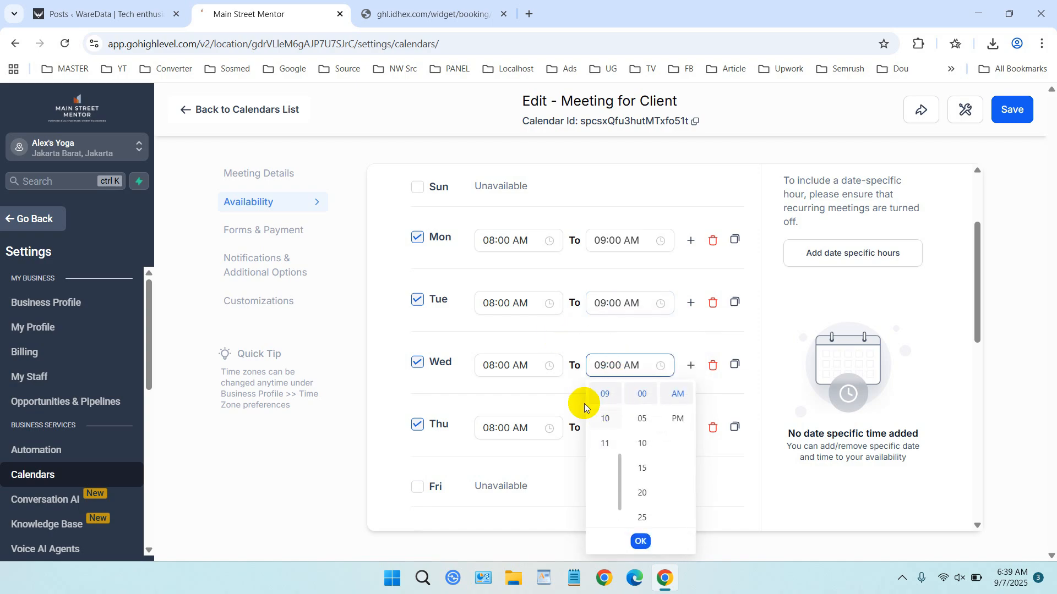
{"action": "left_click", "coordinate": [556, 398]}
{"action": "left_click", "coordinate": [606, 428]}
{"action": "scroll", "coordinate": [613, 282], "scroll_direction": "up", "scroll_amount": 2}
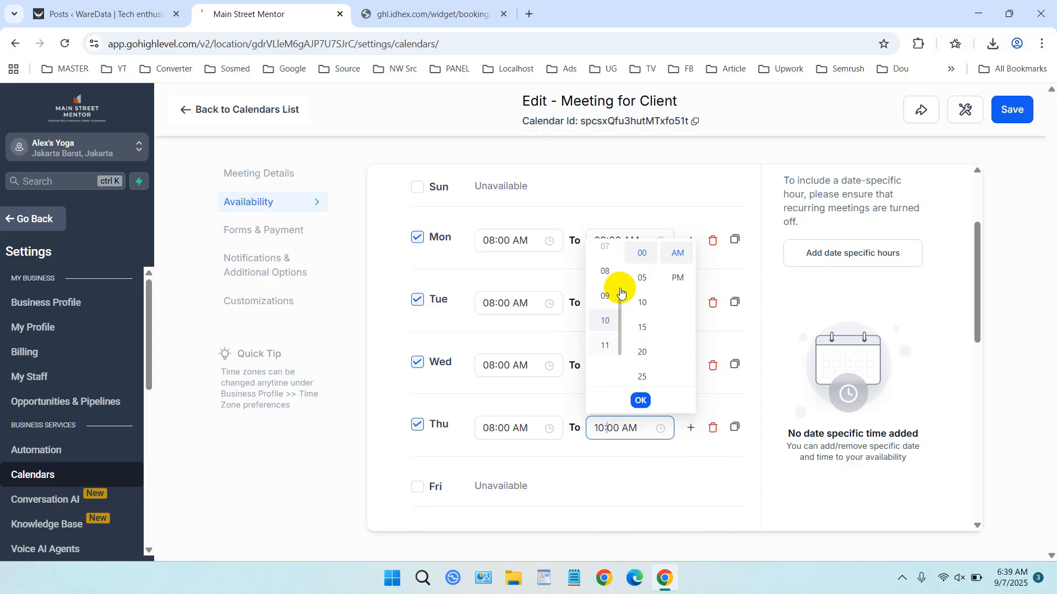
{"action": "left_click", "coordinate": [607, 289]}
{"action": "left_click", "coordinate": [676, 463]}
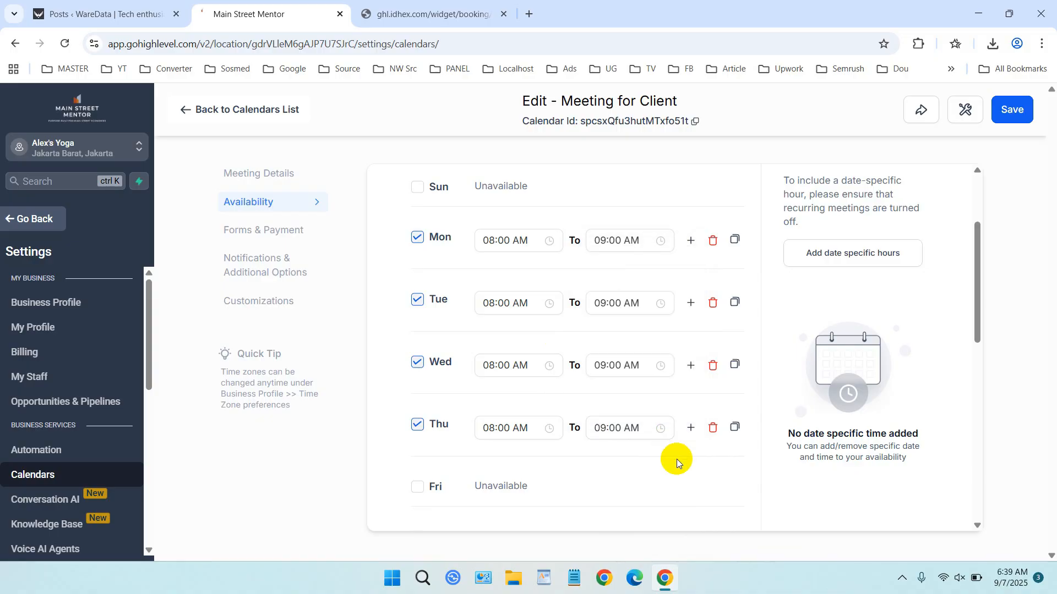
{"action": "left_click", "coordinate": [1006, 124]}
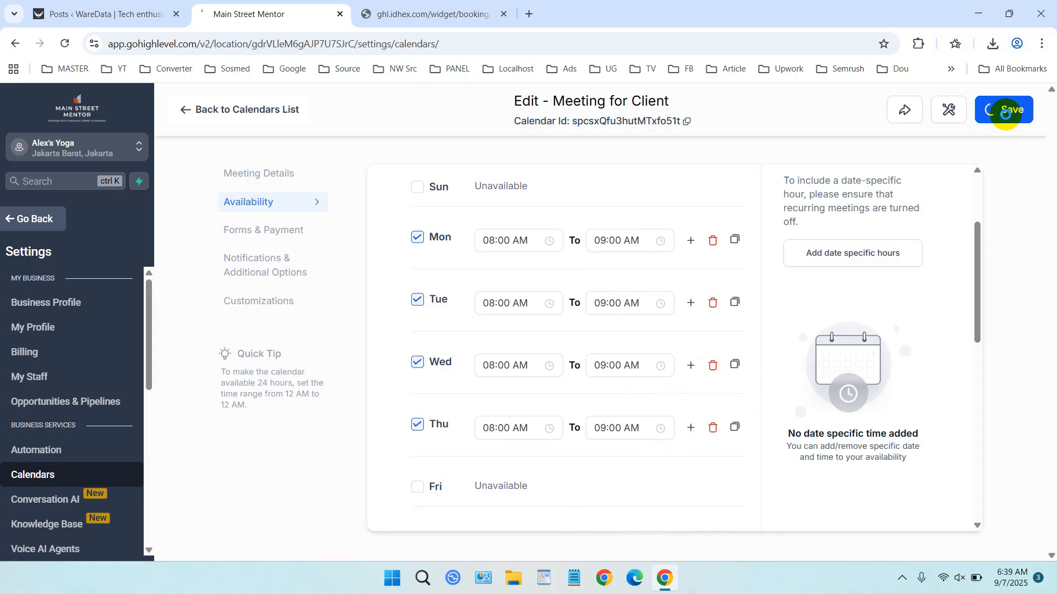
- Reload the booking page and choose Tuesday, September 9, 2025 at 08:00 AM
{"action": "scroll", "coordinate": [965, 253], "scroll_direction": "down", "scroll_amount": 4}
{"action": "scroll", "coordinate": [965, 253], "scroll_direction": "up", "scroll_amount": 6}
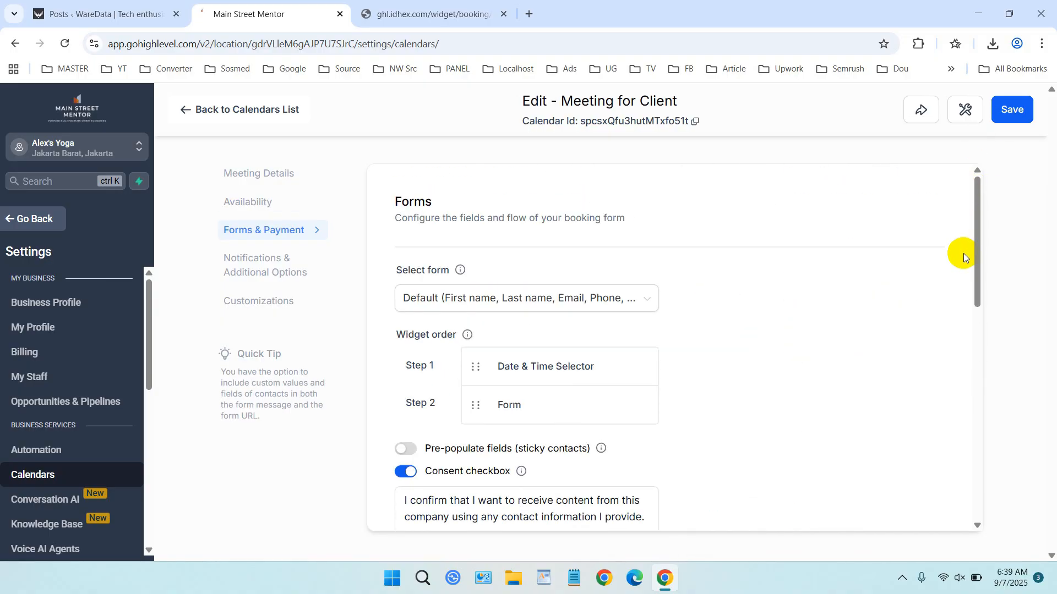
{"action": "left_click", "coordinate": [917, 113]}
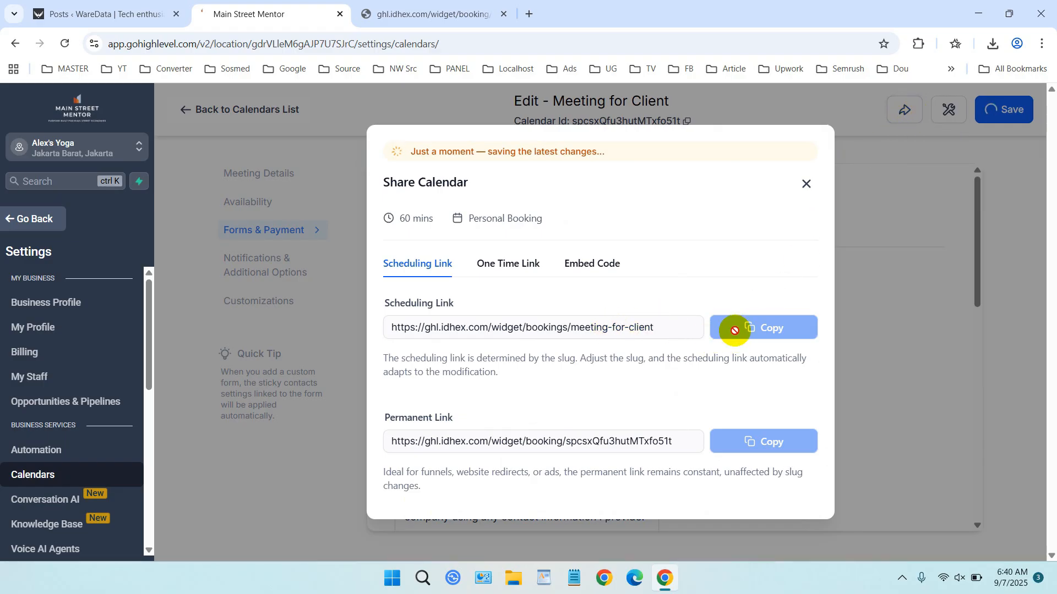
{"action": "left_click", "coordinate": [477, 12]}
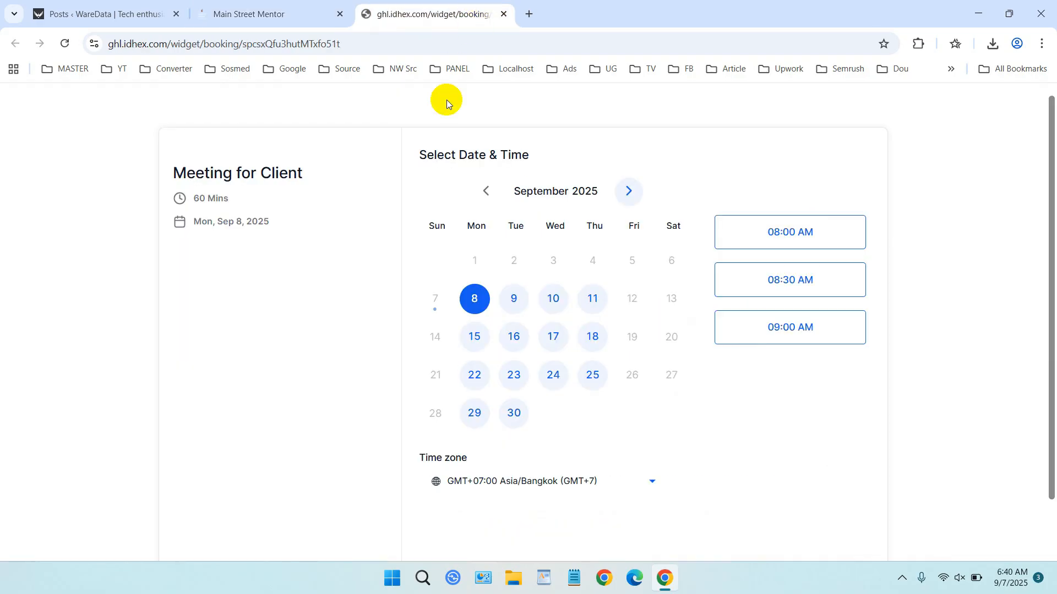
{"action": "left_click", "coordinate": [65, 44]}
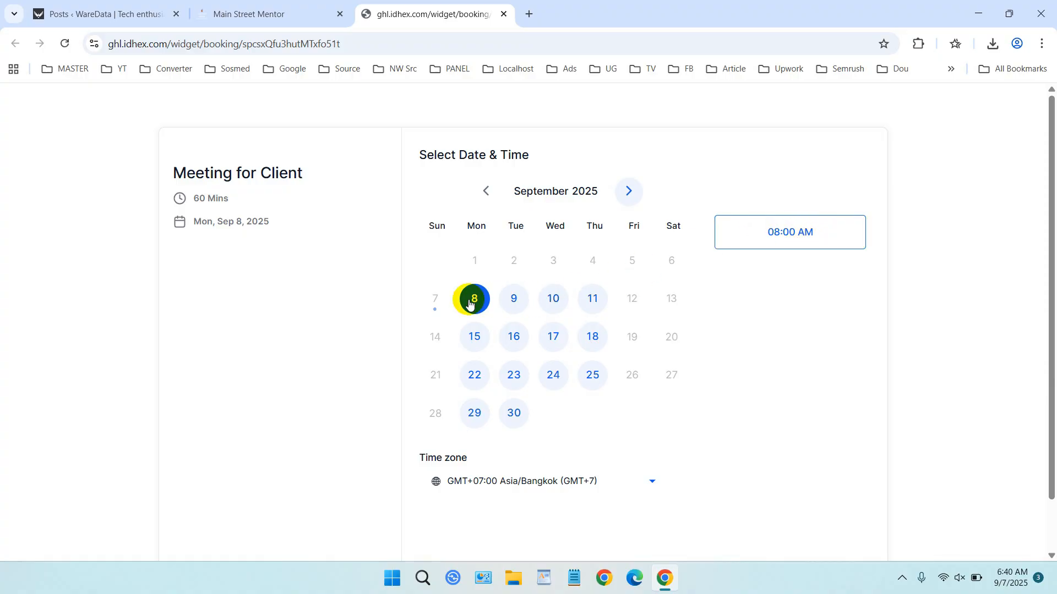
{"action": "left_click", "coordinate": [517, 302]}
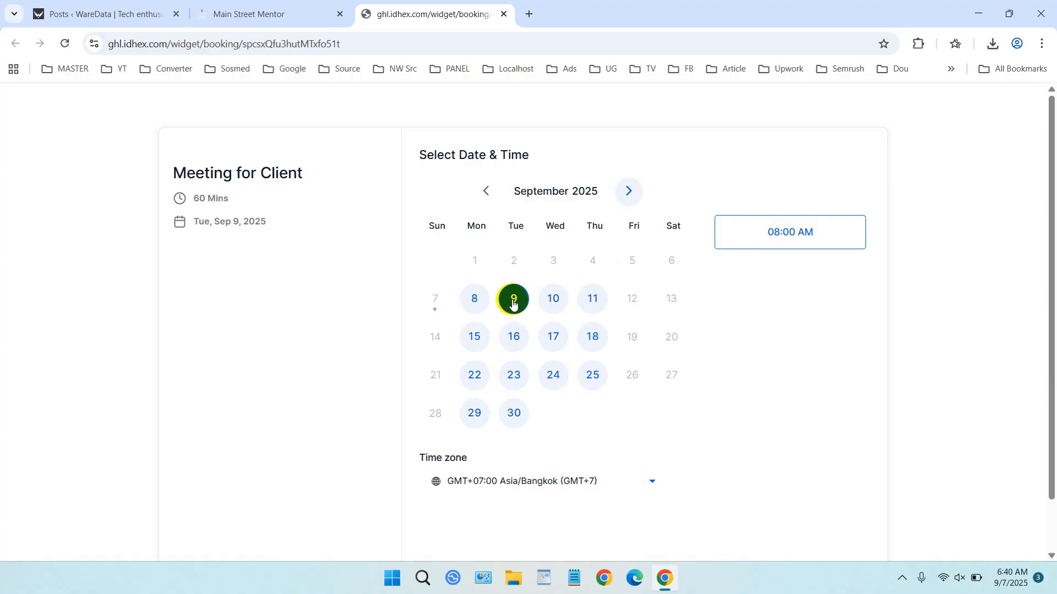
{"action": "left_click", "coordinate": [782, 238]}
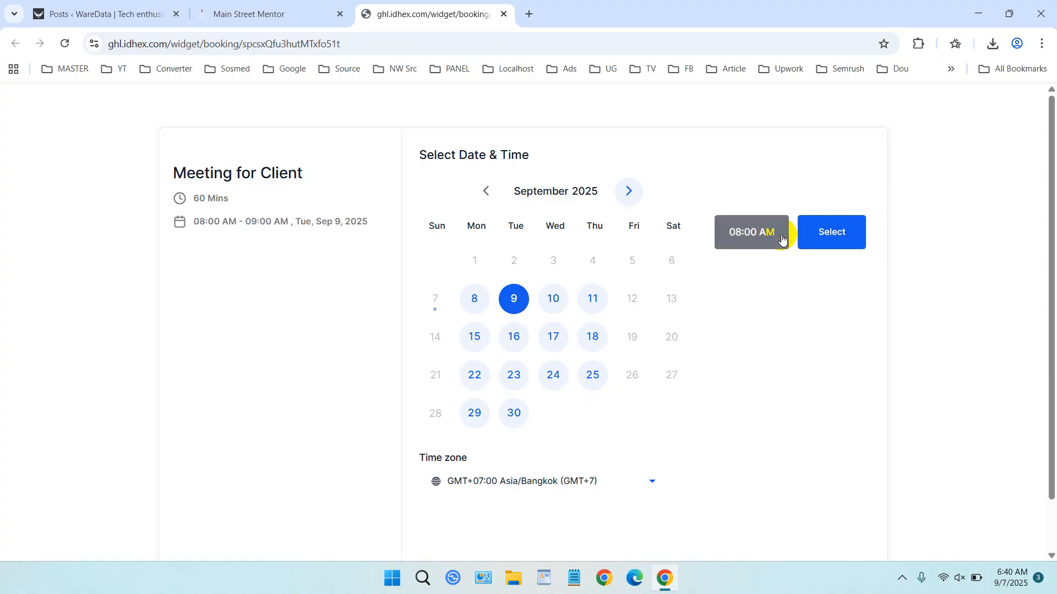
- Confirm the 08:00 AM slot and fill in the booker's first name, last name, phone number and email
{"action": "left_click", "coordinate": [842, 234]}
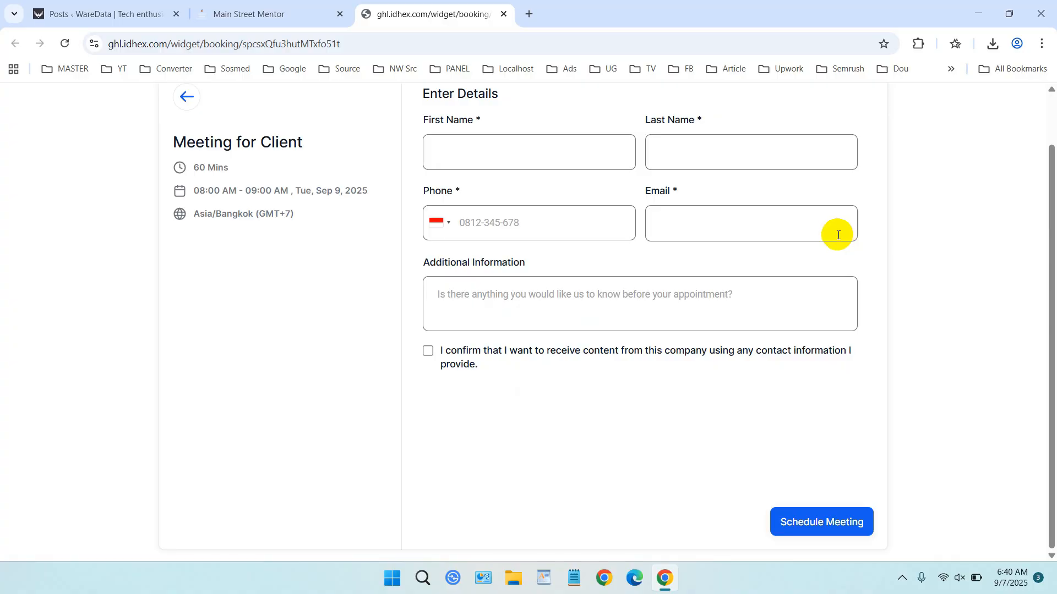
{"action": "scroll", "coordinate": [766, 241], "scroll_direction": "up", "scroll_amount": 2}
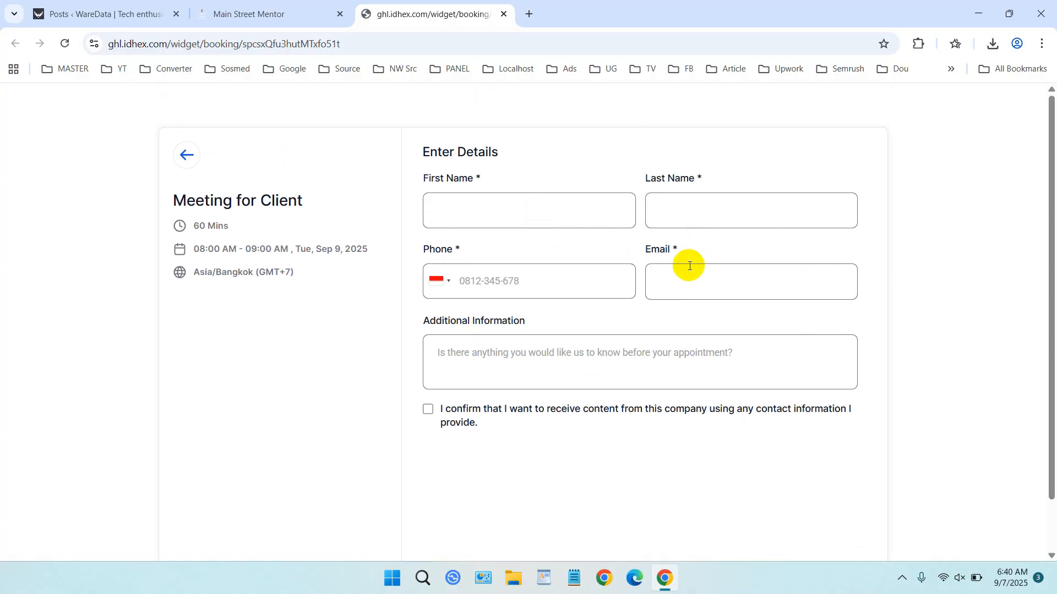
{"action": "left_click", "coordinate": [508, 214]}
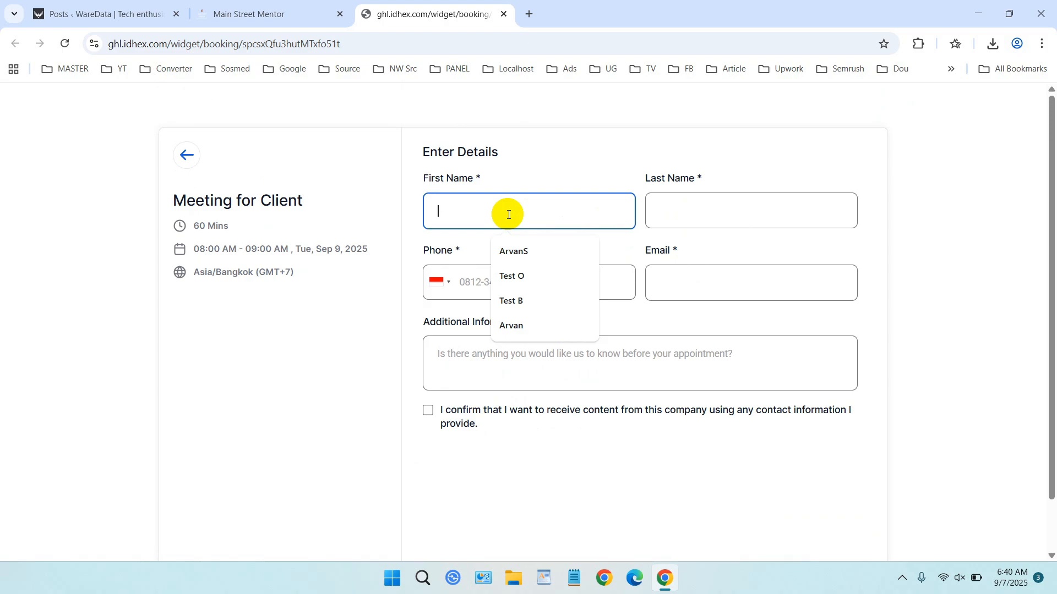
{"action": "left_click", "coordinate": [527, 242]}
{"action": "left_click", "coordinate": [759, 220]}
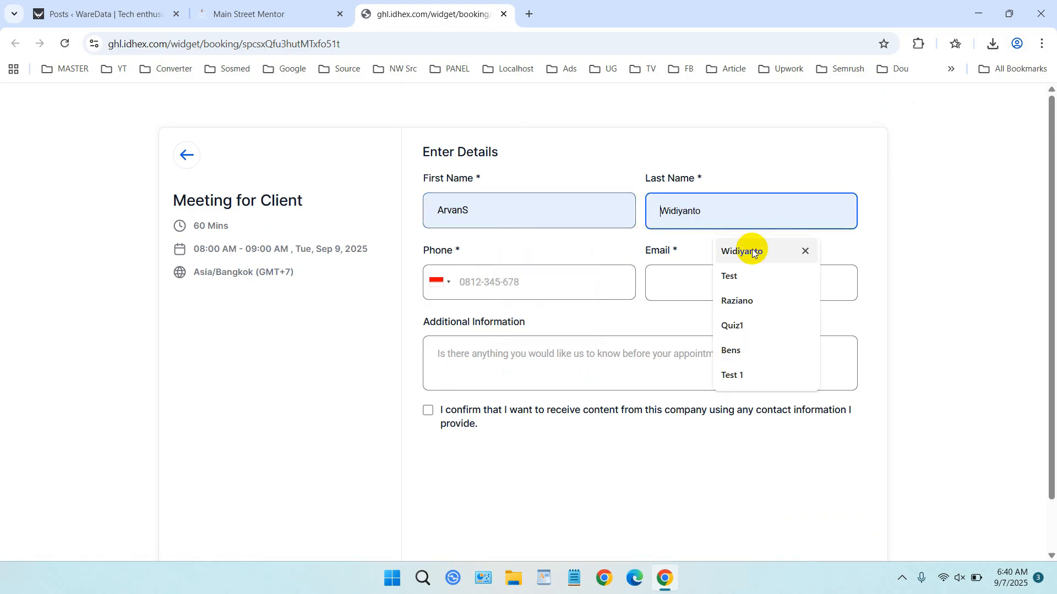
{"action": "left_click", "coordinate": [754, 303]}
{"action": "left_click", "coordinate": [576, 290]}
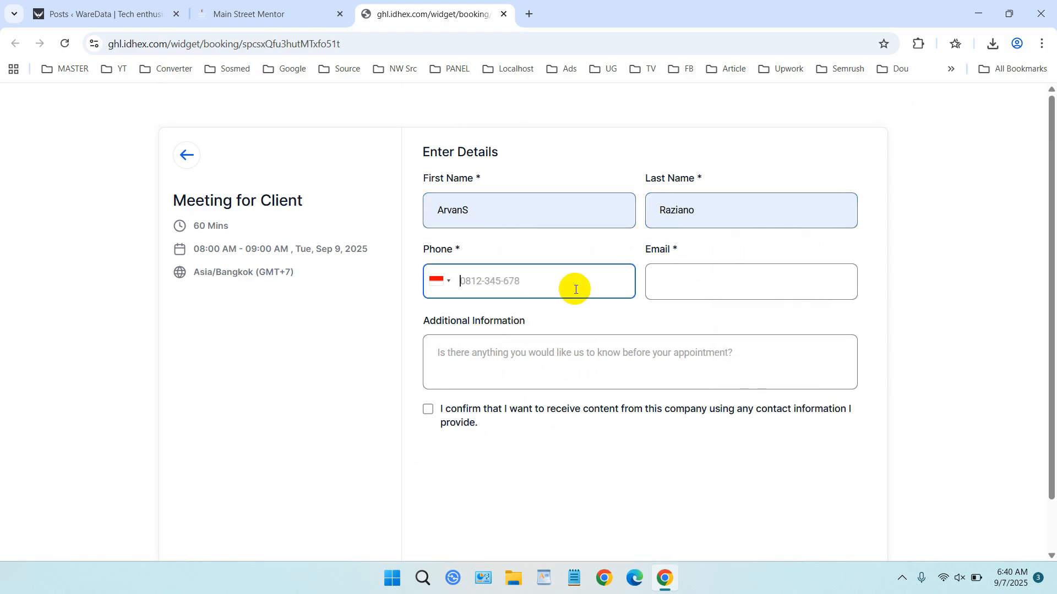
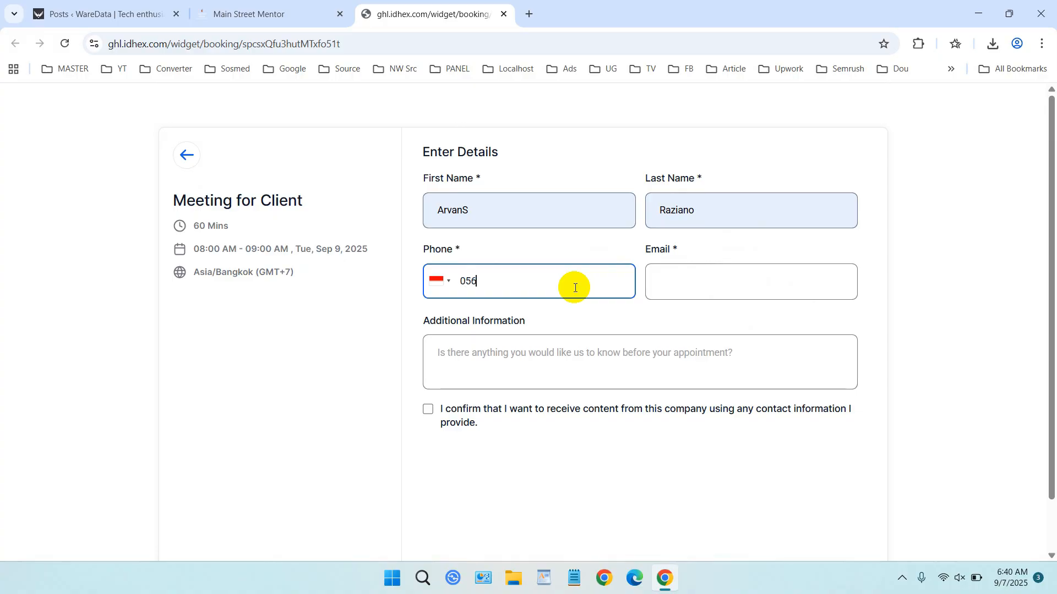
{"action": "left_click", "coordinate": [687, 283]}
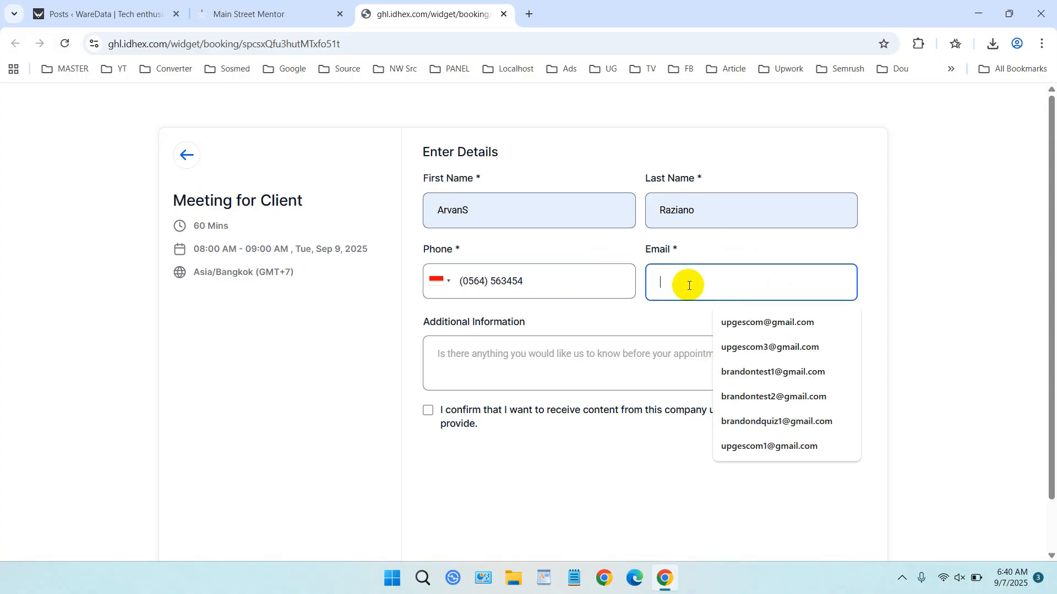
{"action": "left_click", "coordinate": [769, 348]}
- Add the note 'Boooking consultations', accept the consent checkbox and schedule the meeting
{"action": "left_click", "coordinate": [579, 362]}
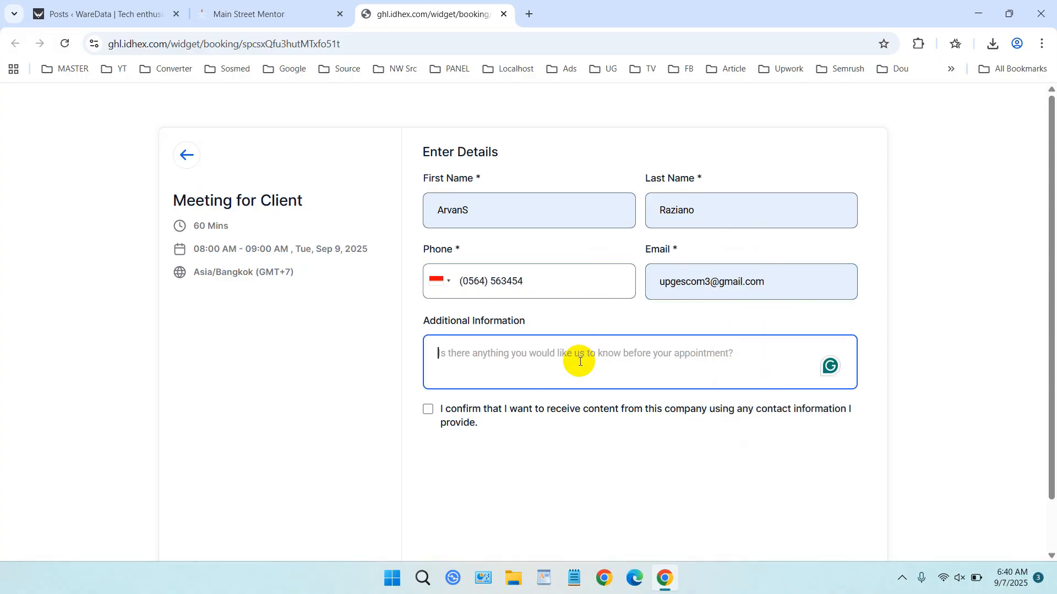
{"action": "type", "text": "Boooking co"}
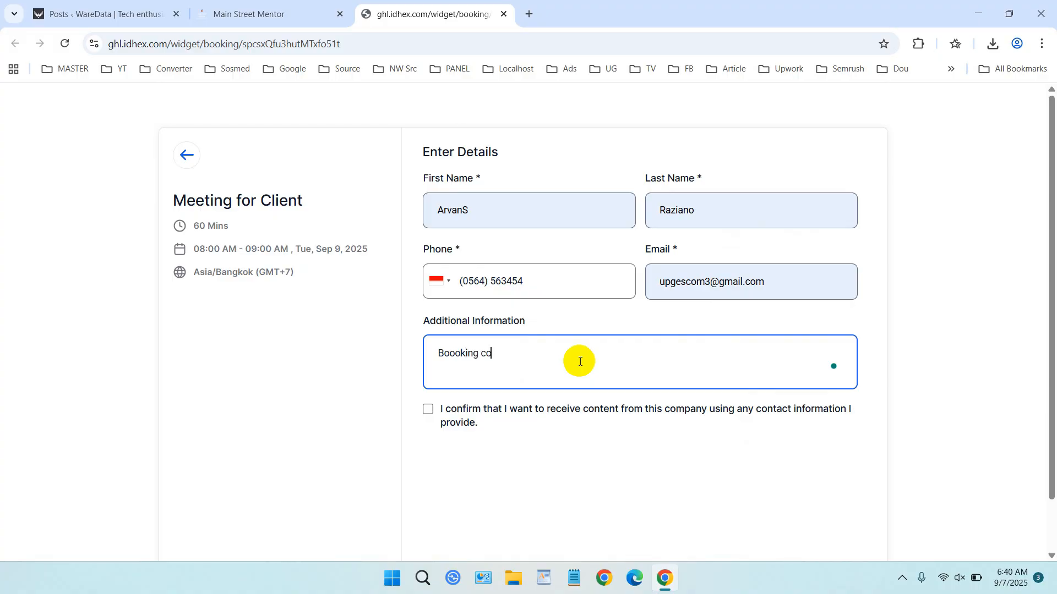
{"action": "type", "text": "nsultations"}
{"action": "scroll", "coordinate": [550, 386], "scroll_direction": "down", "scroll_amount": 1}
{"action": "left_click", "coordinate": [429, 352]}
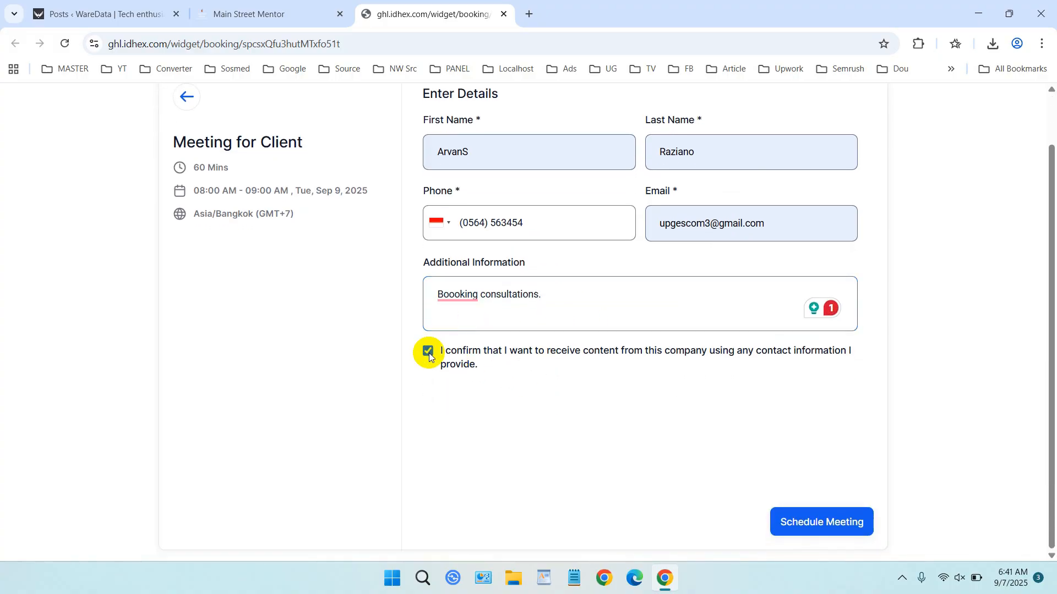
{"action": "left_click", "coordinate": [839, 523]}
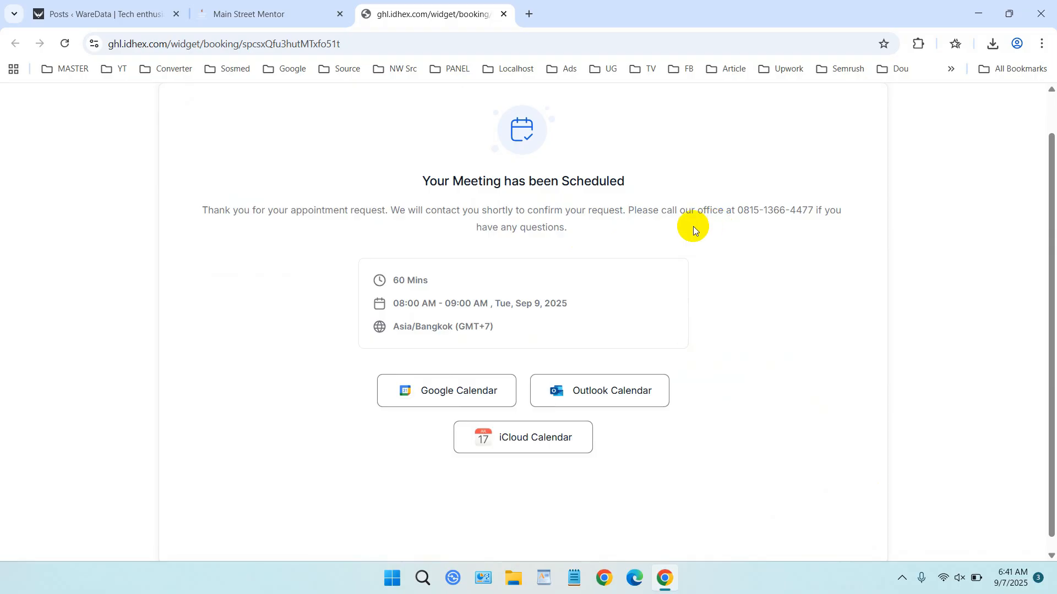
- Review the Sep 9, 08:00–09:00 AM confirmation, then return to the Main Street Mentor calendar settings
{"action": "left_click_drag", "start_coordinate": [736, 212], "coordinate": [814, 212]}
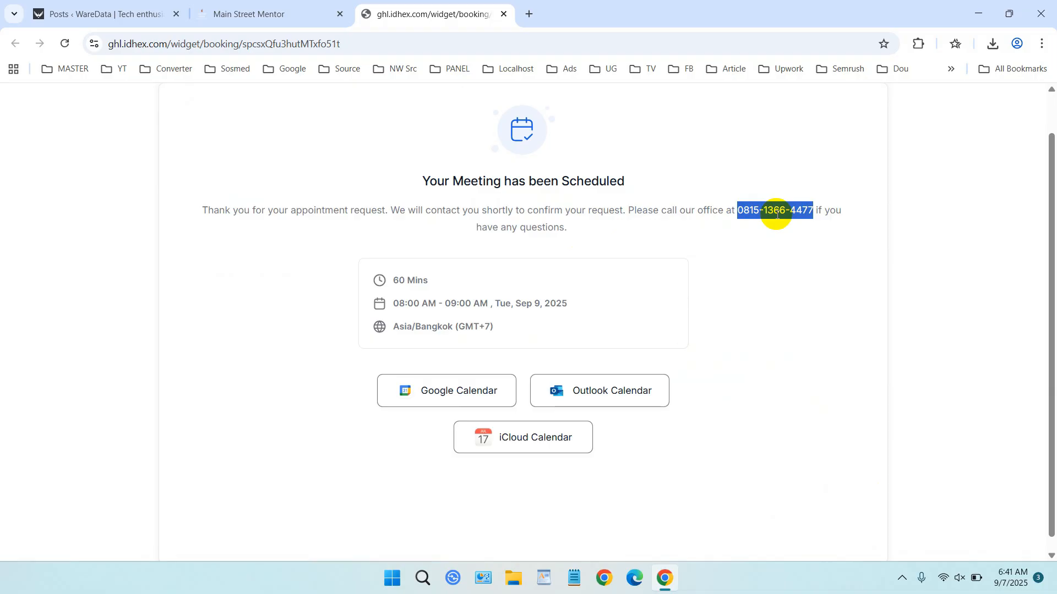
{"action": "left_click", "coordinate": [794, 228]}
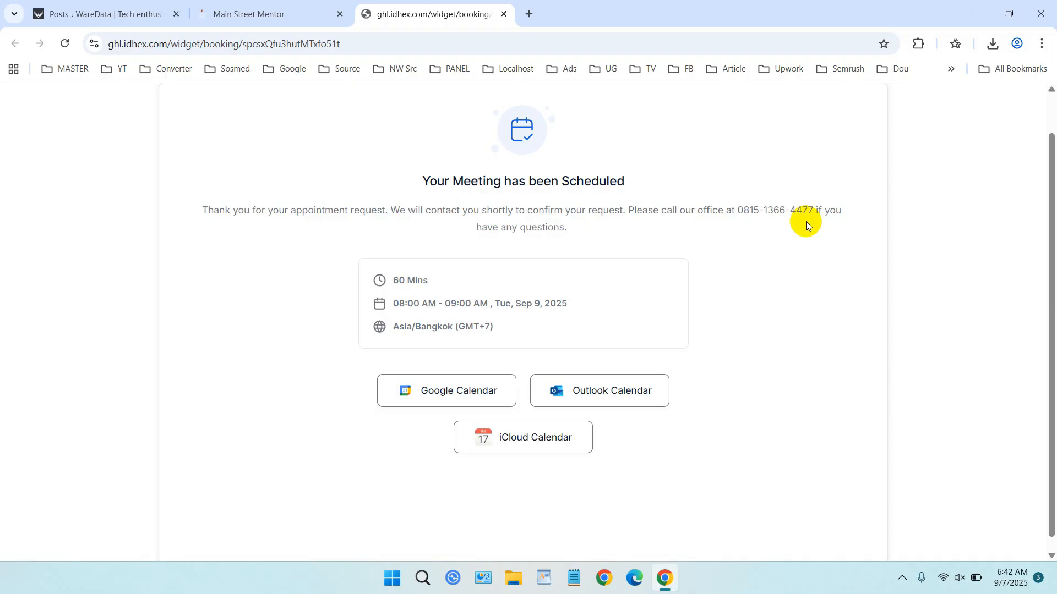
{"action": "left_click_drag", "start_coordinate": [592, 230], "coordinate": [199, 208]}
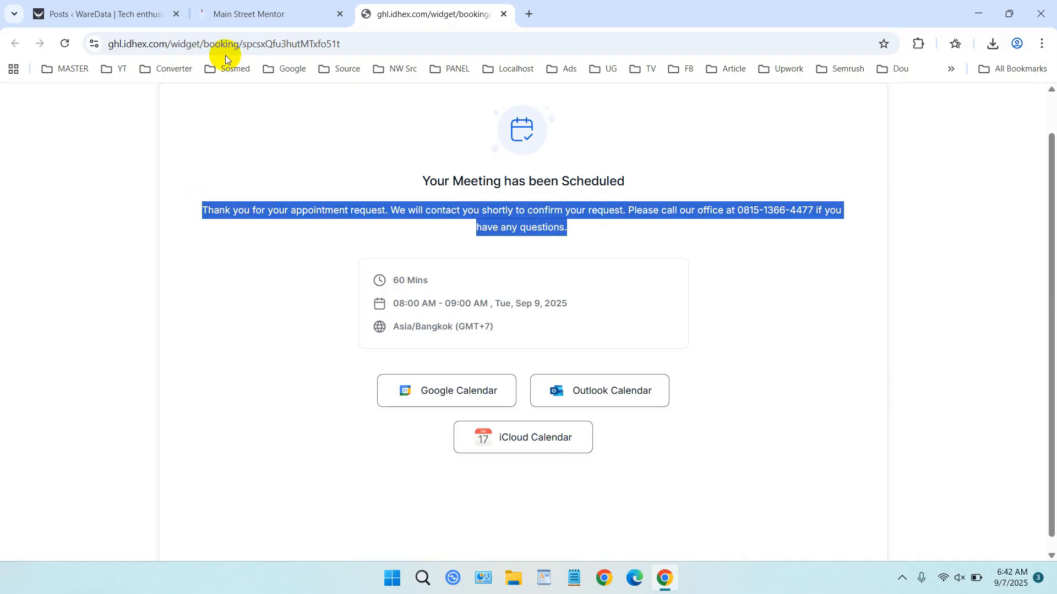
{"action": "left_click", "coordinate": [231, 8]}
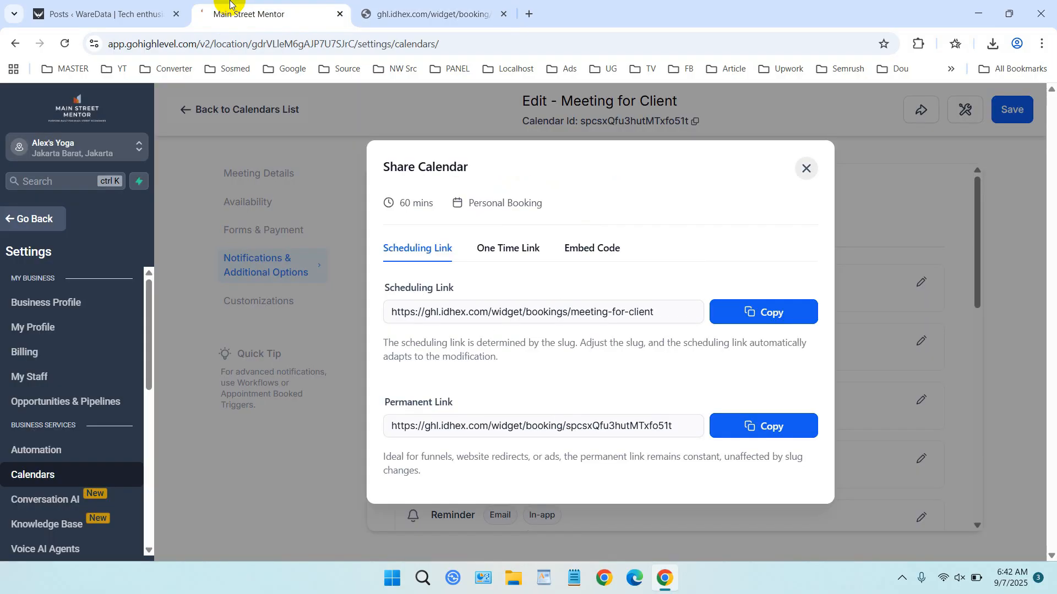
- Close Share Calendar and go from the calendars list back to the Calendar View
{"action": "left_click", "coordinate": [804, 168]}
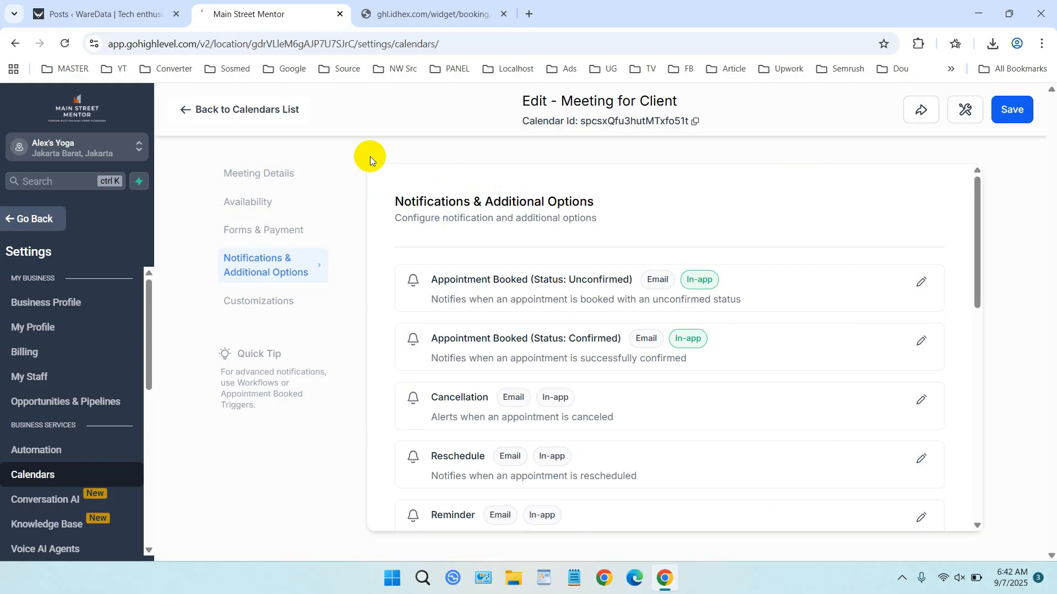
{"action": "left_click", "coordinate": [188, 112]}
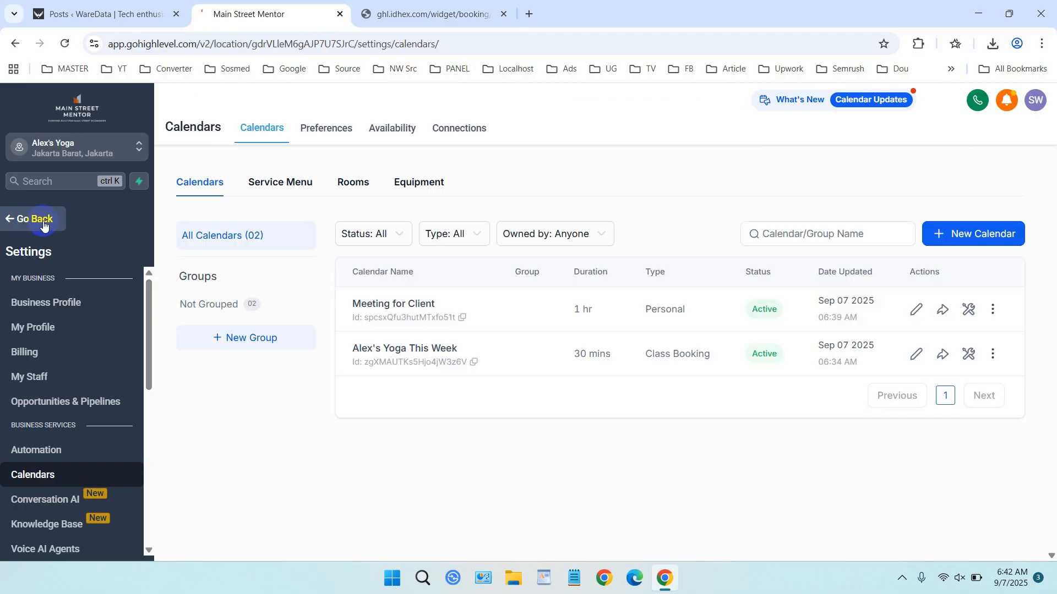
{"action": "left_click", "coordinate": [44, 220]}
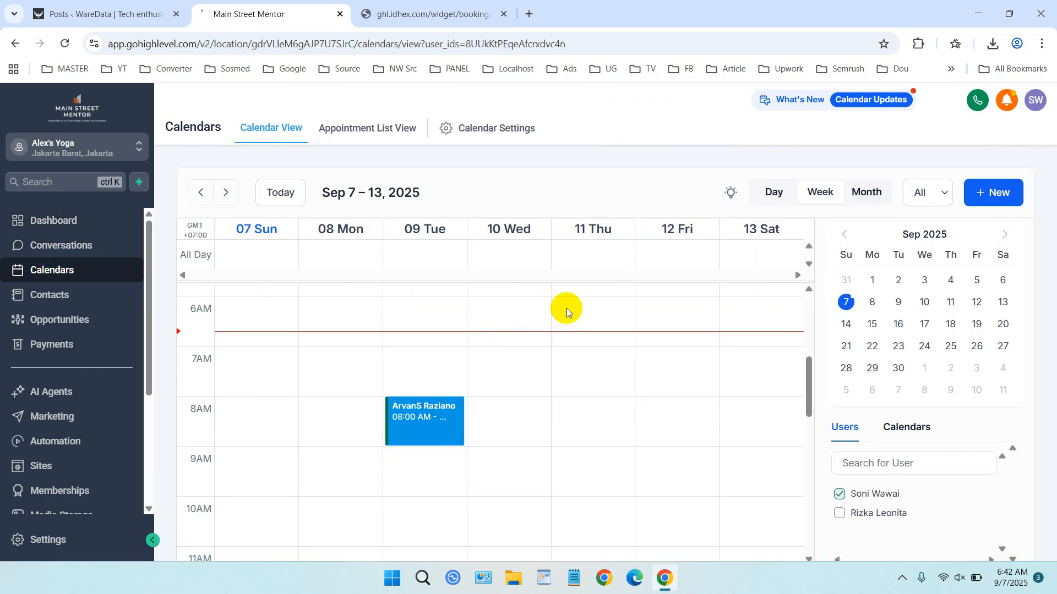
{"action": "scroll", "coordinate": [566, 308], "scroll_direction": "down", "scroll_amount": 5}
{"action": "scroll", "coordinate": [566, 308], "scroll_direction": "up", "scroll_amount": 1}
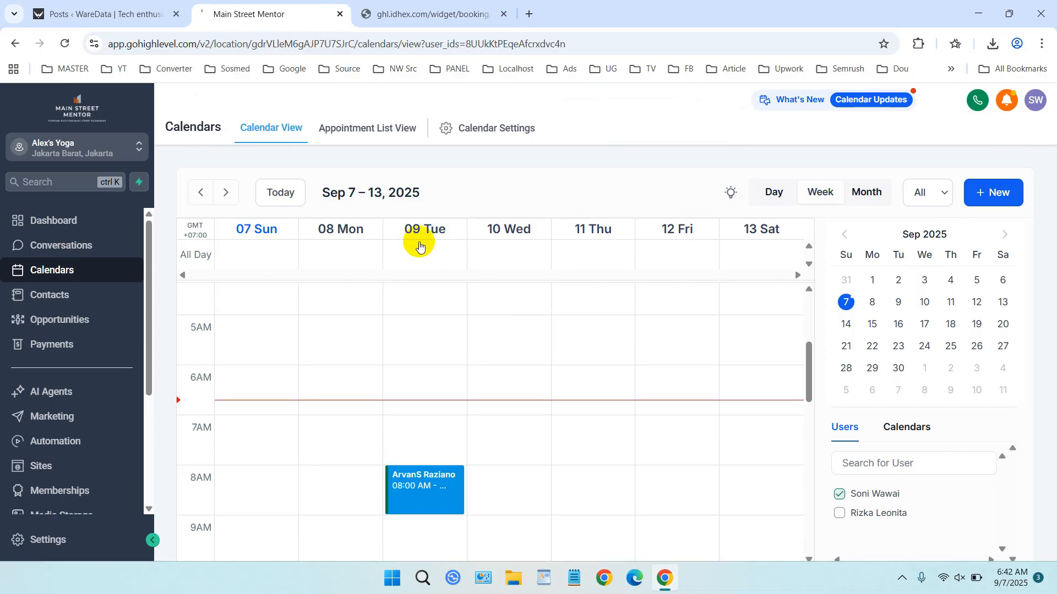
- Show September 2025 by month and inspect the Sep 9 appointment's details before closing them
{"action": "left_click", "coordinate": [868, 192]}
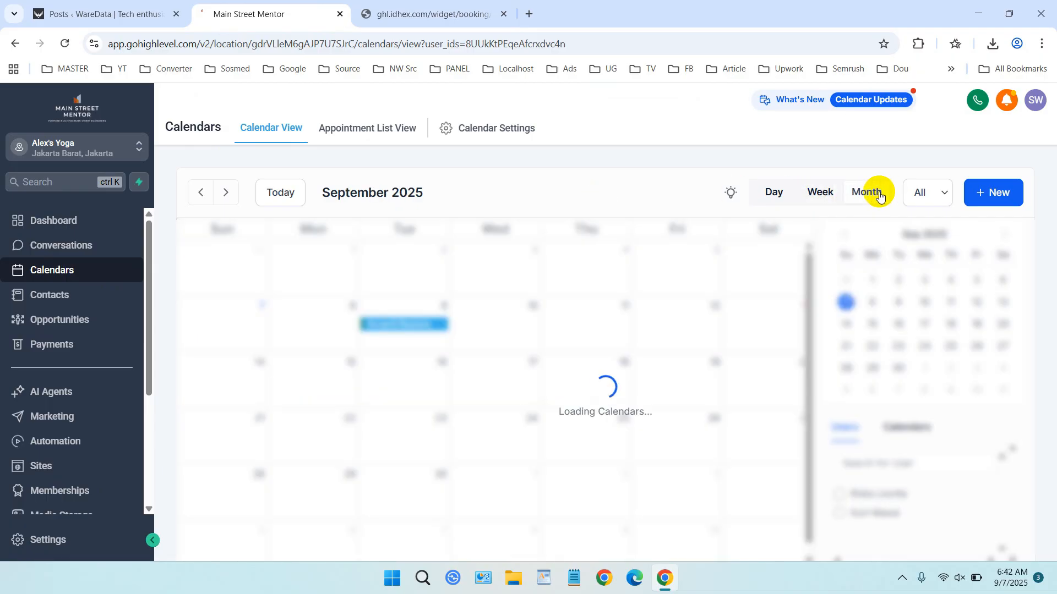
{"action": "mouse_move", "coordinate": [405, 326]}
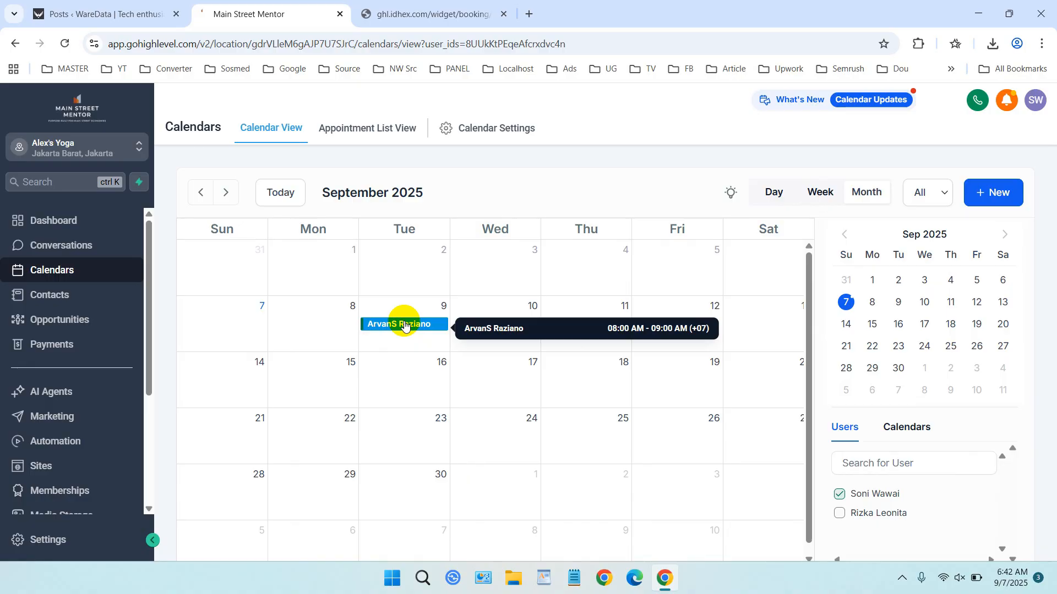
{"action": "scroll", "coordinate": [493, 346], "scroll_direction": "down", "scroll_amount": 1}
{"action": "left_click", "coordinate": [416, 318]}
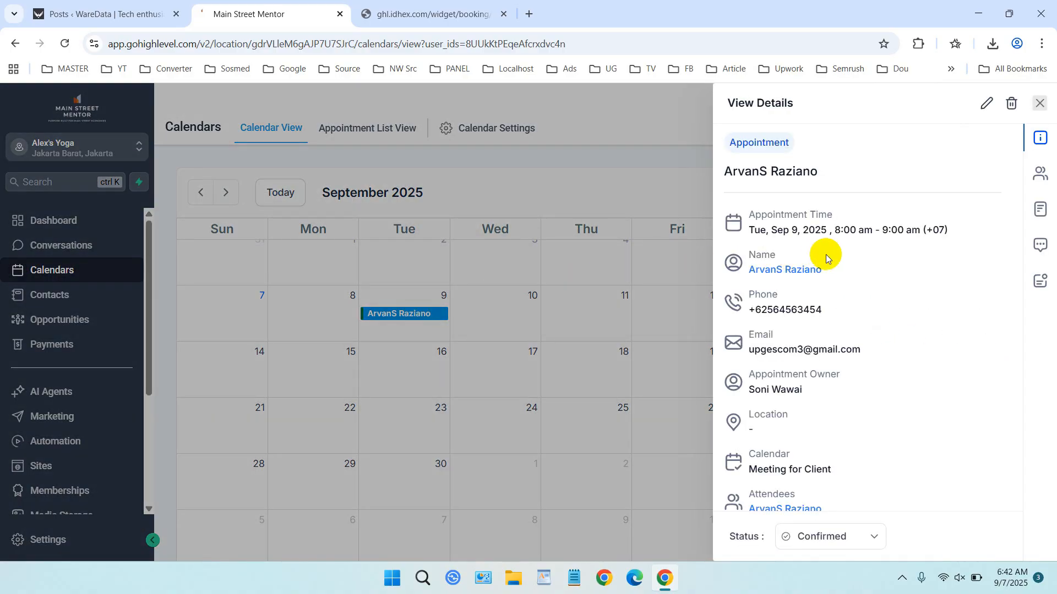
{"action": "scroll", "coordinate": [847, 323], "scroll_direction": "down", "scroll_amount": 3}
{"action": "scroll", "coordinate": [856, 356], "scroll_direction": "up", "scroll_amount": 3}
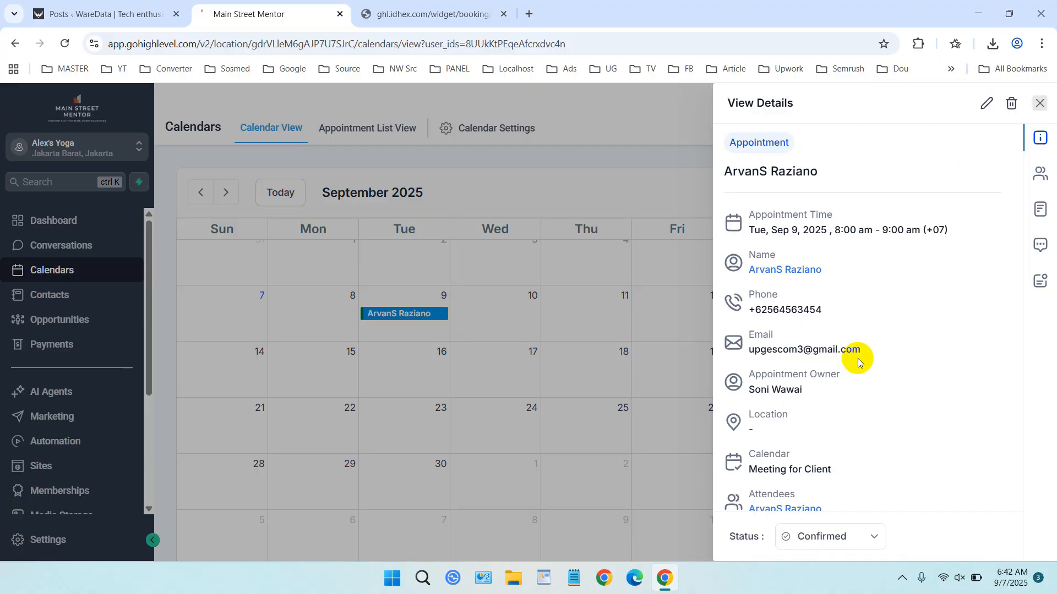
{"action": "scroll", "coordinate": [857, 351], "scroll_direction": "down", "scroll_amount": 2}
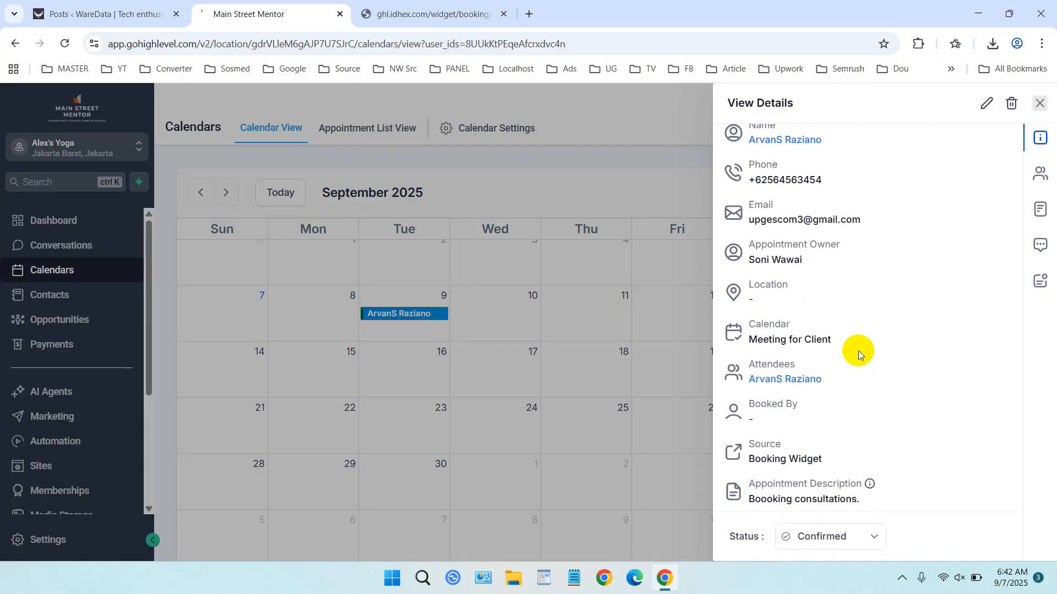
{"action": "scroll", "coordinate": [871, 480], "scroll_direction": "up", "scroll_amount": 2}
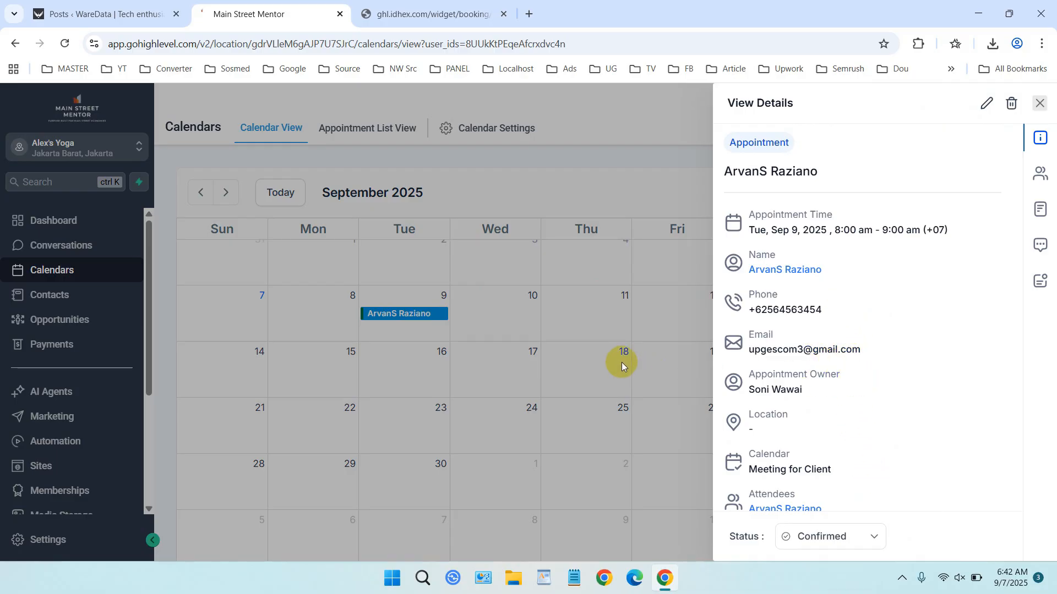
{"action": "left_click", "coordinate": [577, 326]}
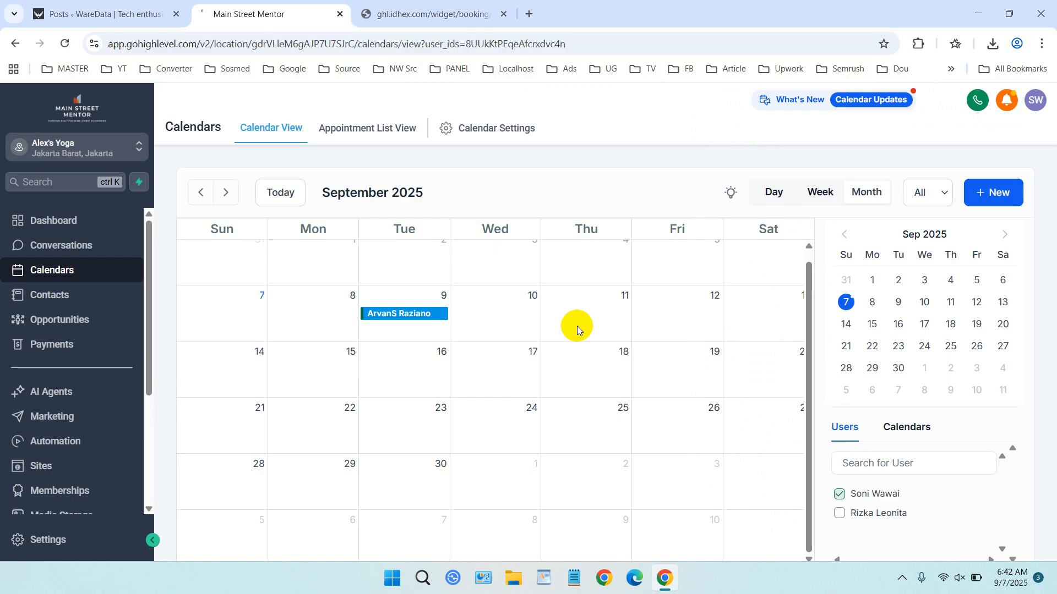